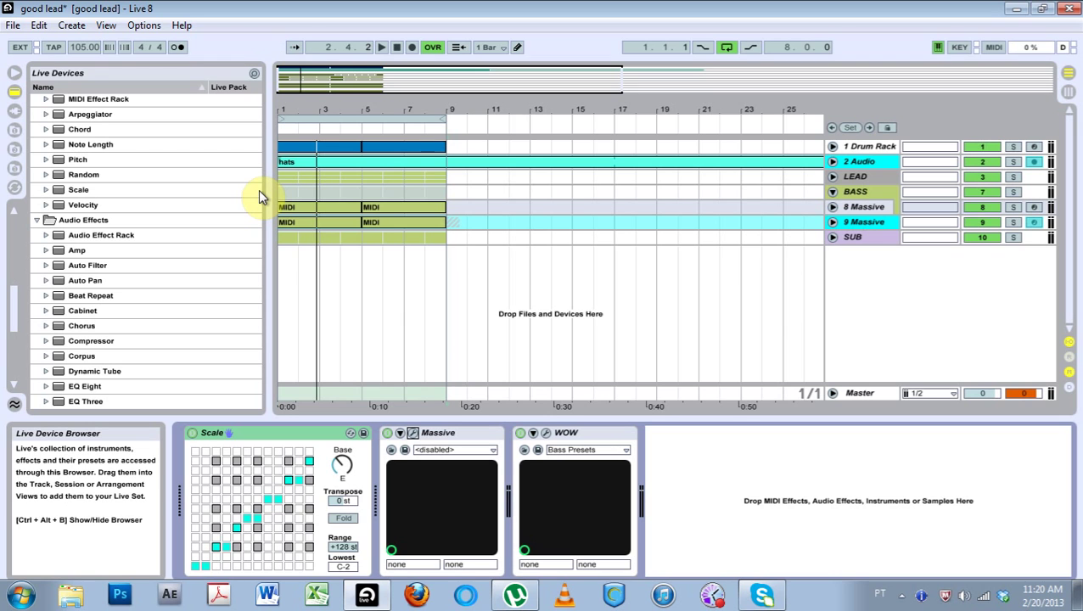
Play the arrangement from the beginning to listen through the loop, and stop playback
mouse_move(306, 106)
left_mouse_down()
mouse_move(306, 136)
mouse_move(306, 108)
left_mouse_up()
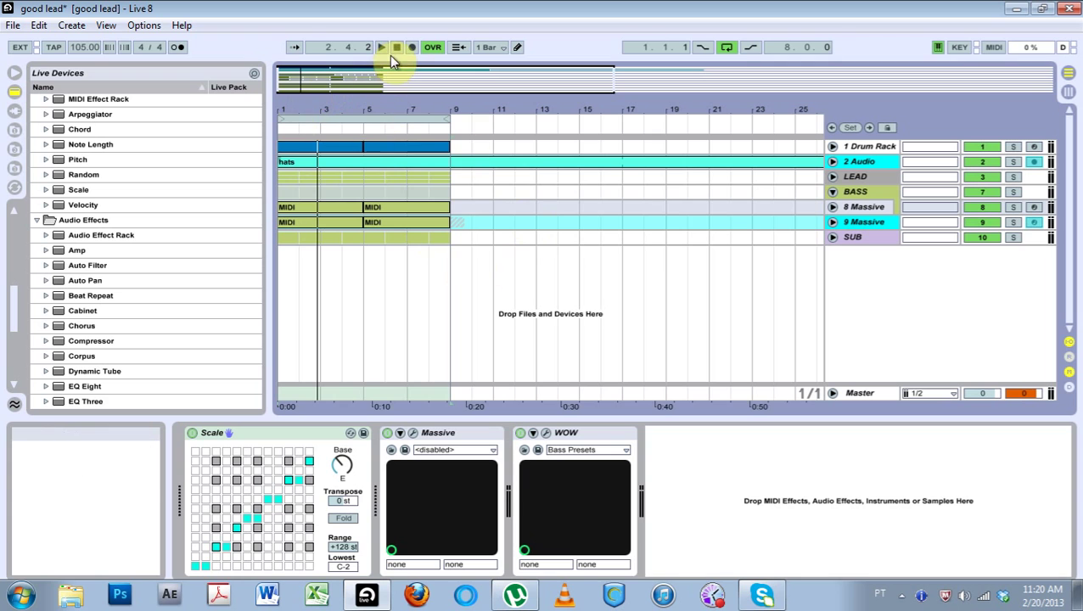
left_click(395, 49)
left_click(396, 50)
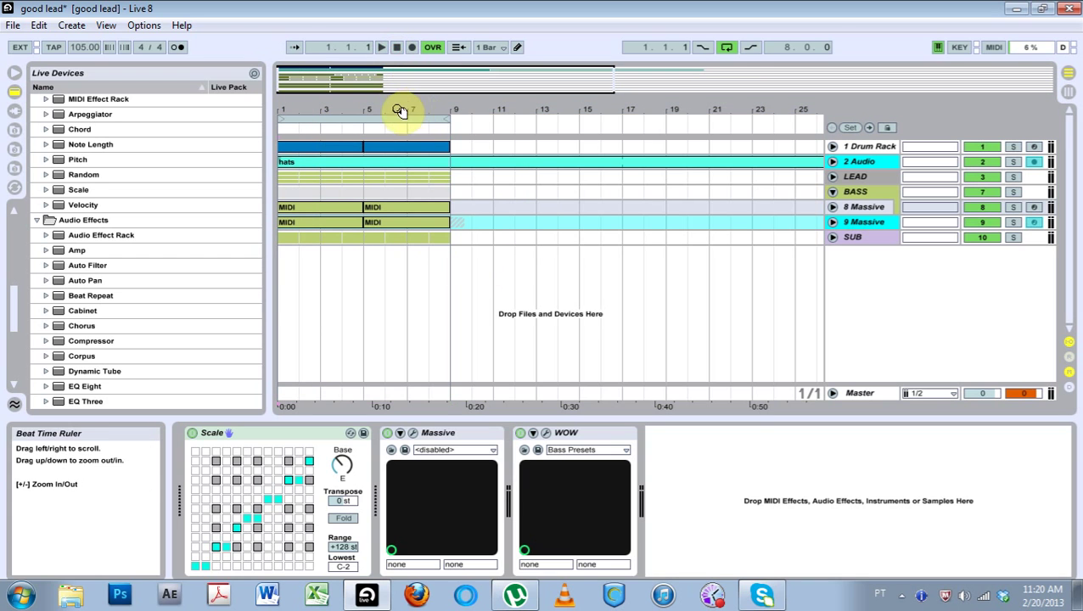
left_click_drag(353, 105, 376, 111)
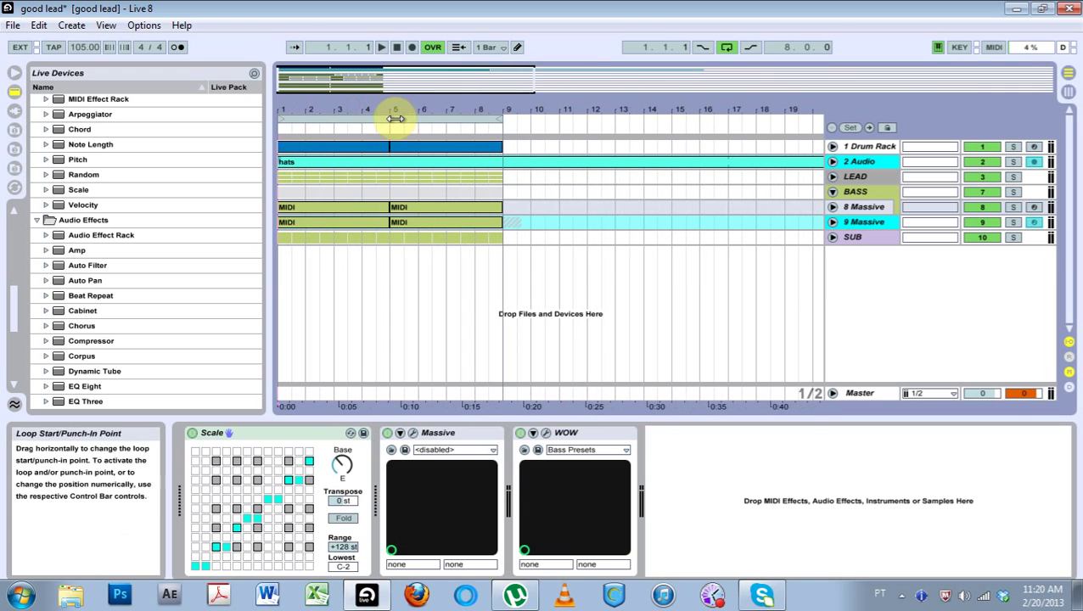
left_click(382, 47)
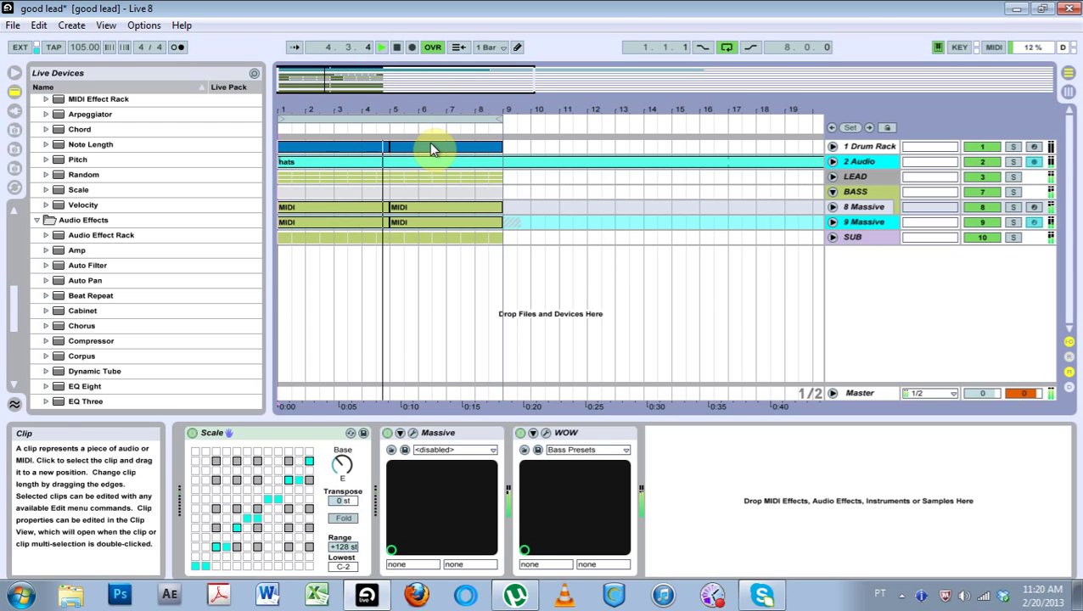
left_click(397, 49)
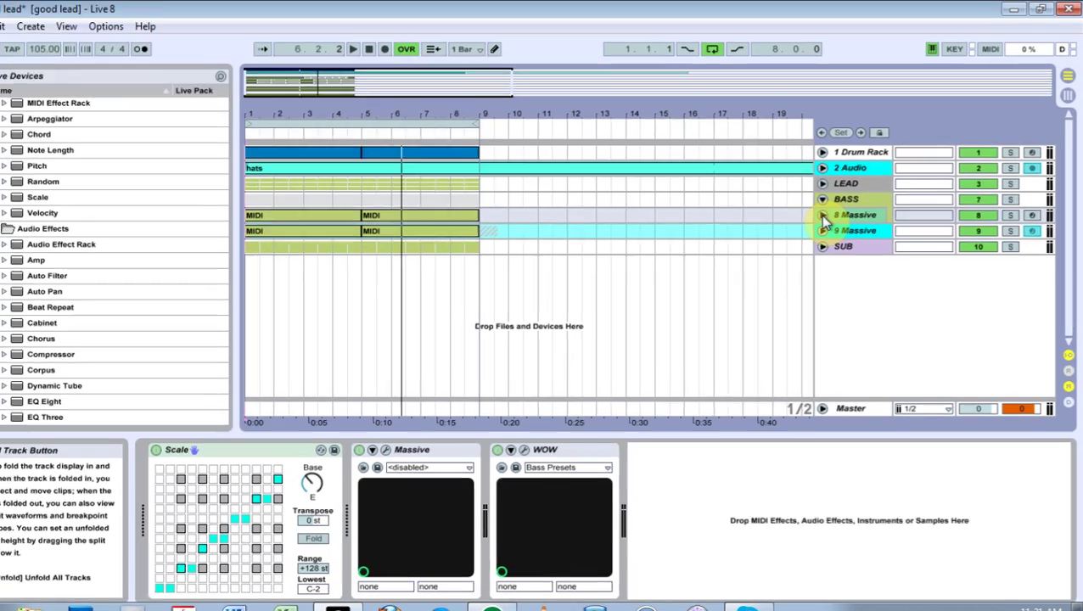
Unfold the 8 Massive track and inspect the Massive synth's patch in its plug-in window, closing the window when done
left_click(833, 209)
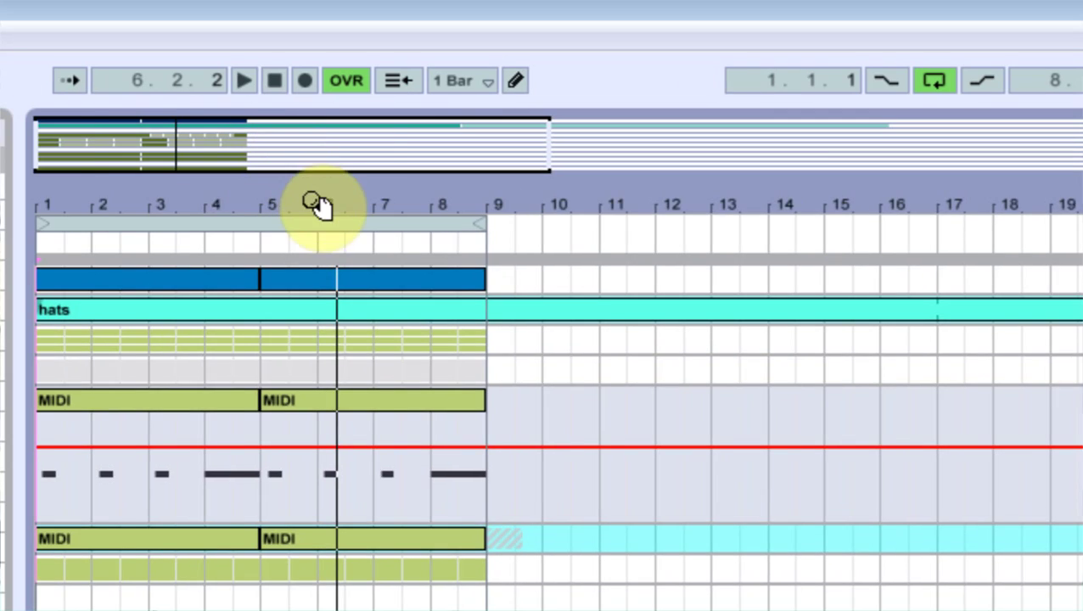
left_click_drag(314, 206, 443, 242)
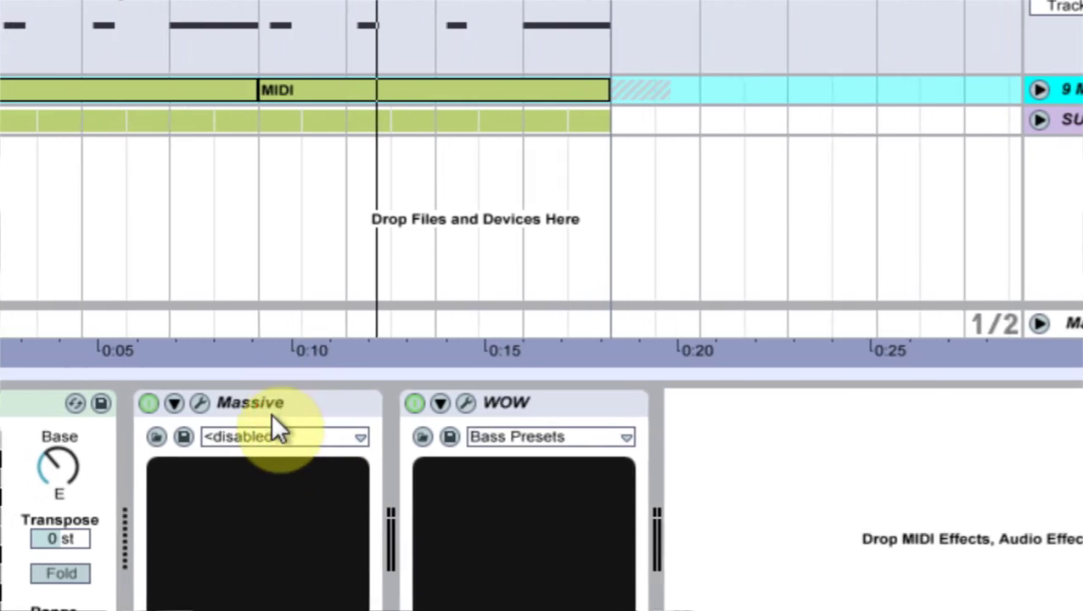
left_click(200, 402)
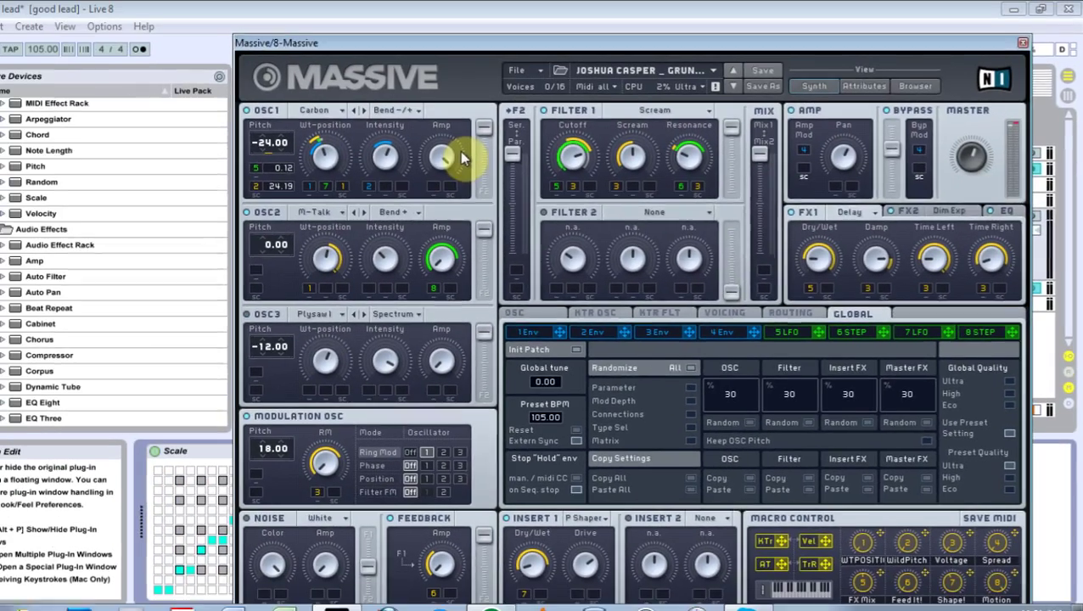
left_click_drag(451, 40, 380, 15)
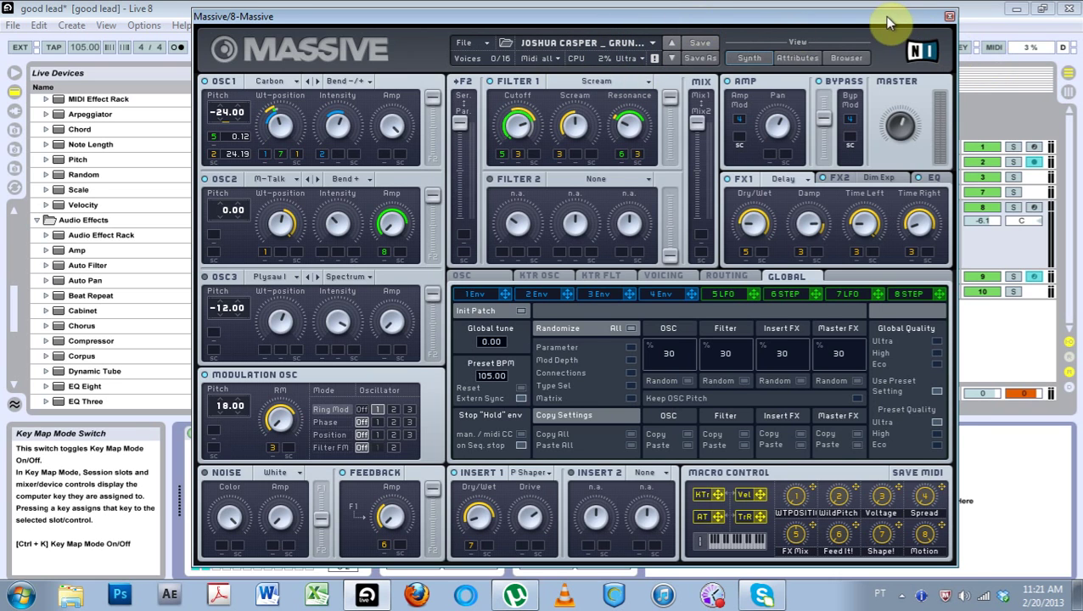
left_click_drag(885, 16, 896, 72)
left_click(961, 72)
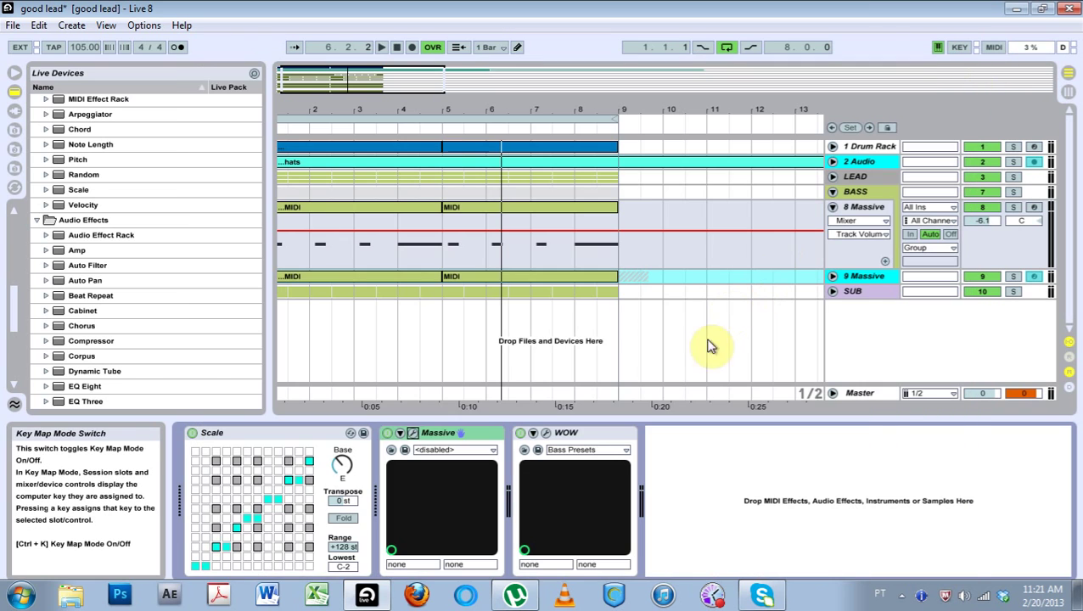
Load the High End Sound user preset in the WOW effect, solo the 8 Massive track and move the plug-in window off the clips
left_click(599, 433)
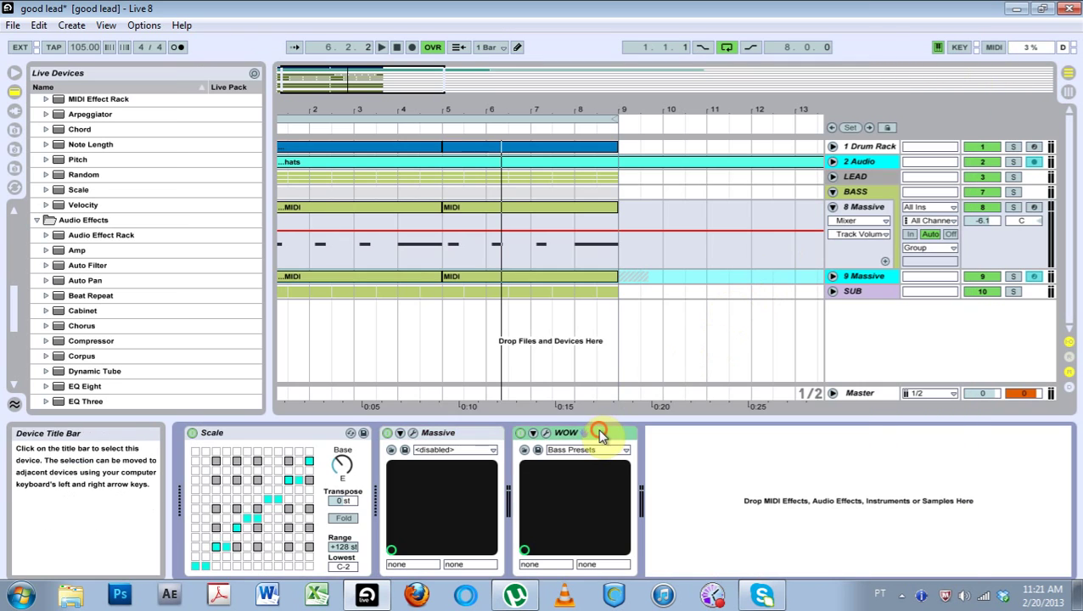
left_click(547, 435)
left_click(327, 150)
mouse_move(320, 219)
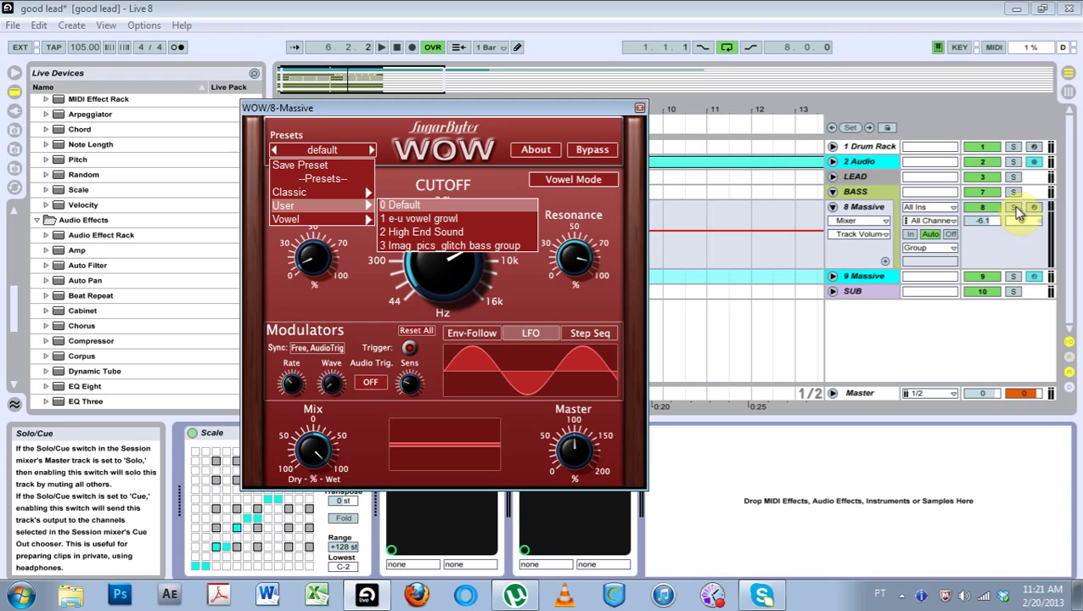
left_click(1015, 209)
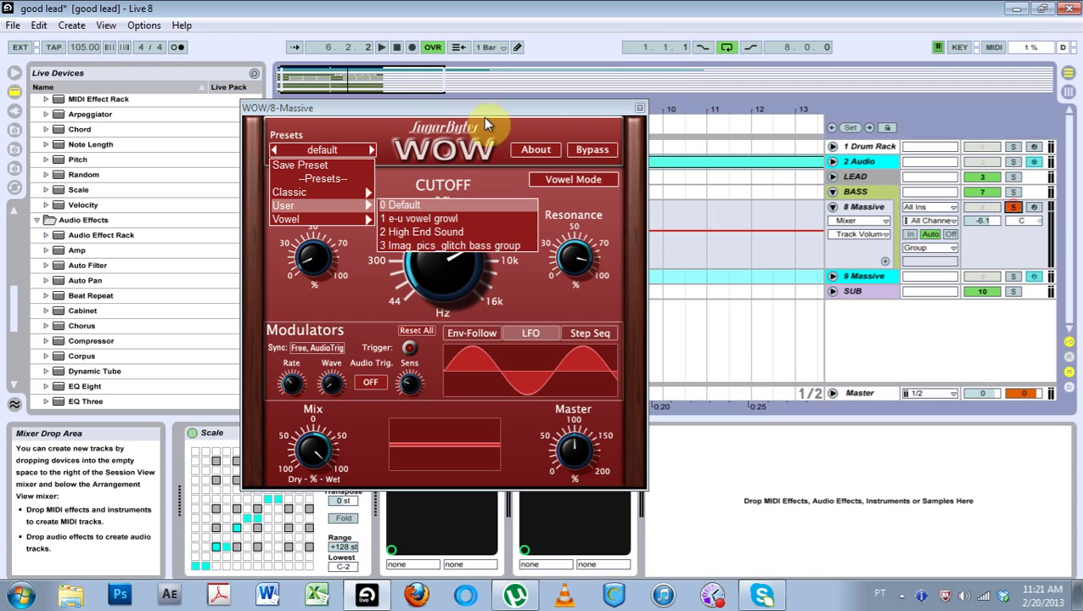
left_click(401, 232)
left_click_drag(416, 114, 647, 161)
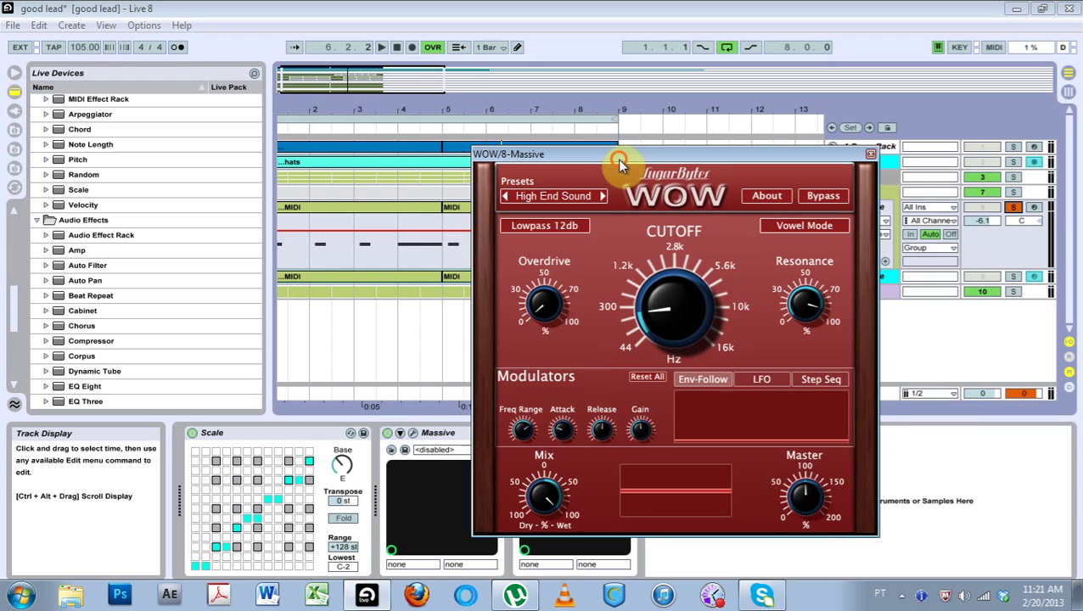
left_click_drag(619, 163, 697, 170)
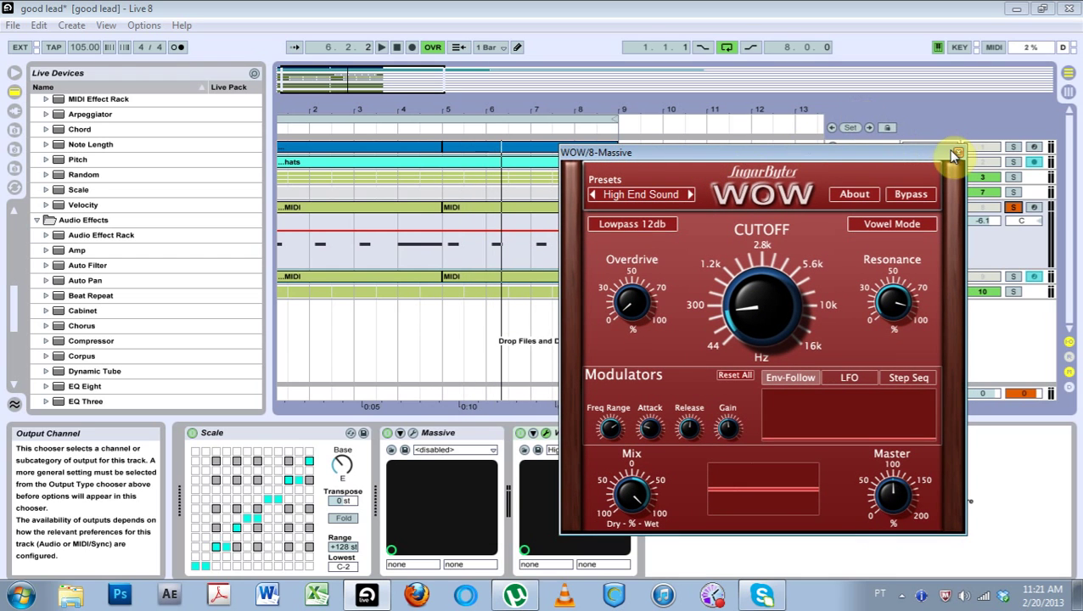
left_click_drag(678, 152, 744, 178)
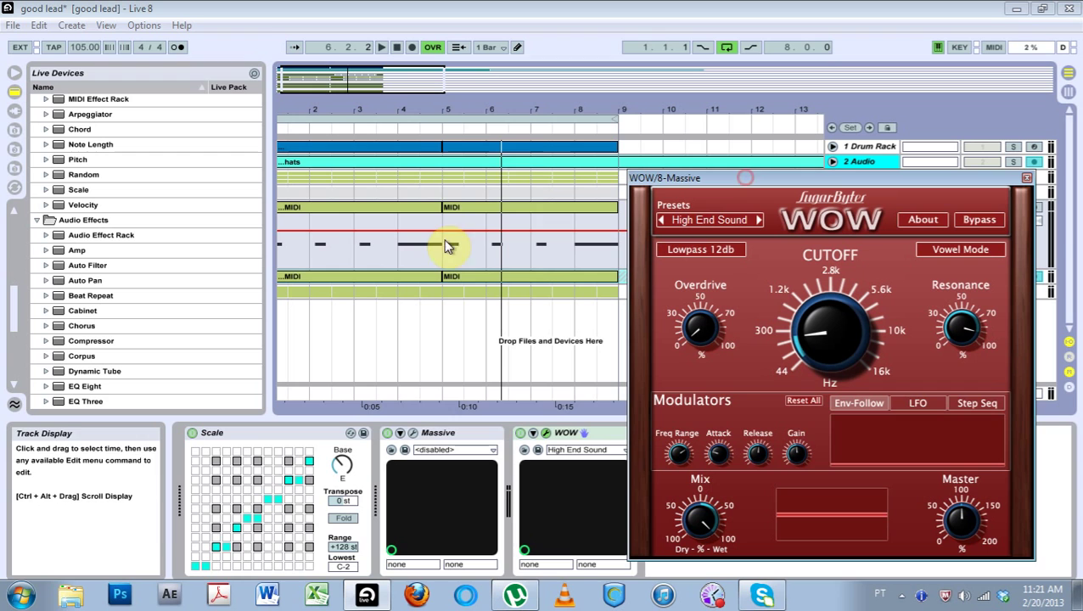
Play the soloed 8 Massive track from around bar 4 to hear the WOW preset
left_click(476, 207)
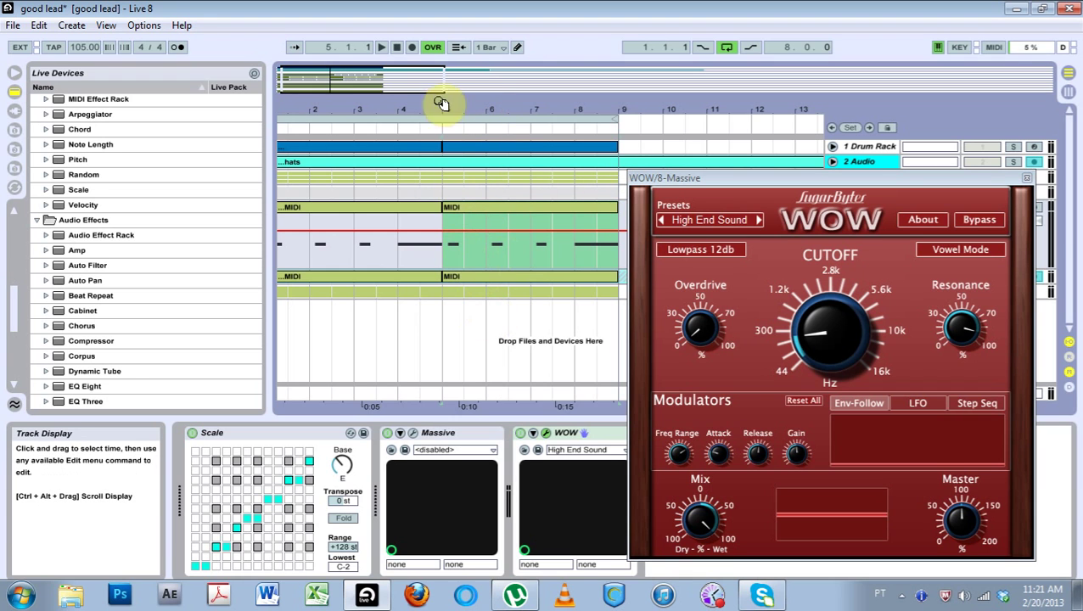
left_click_drag(917, 179, 932, 298)
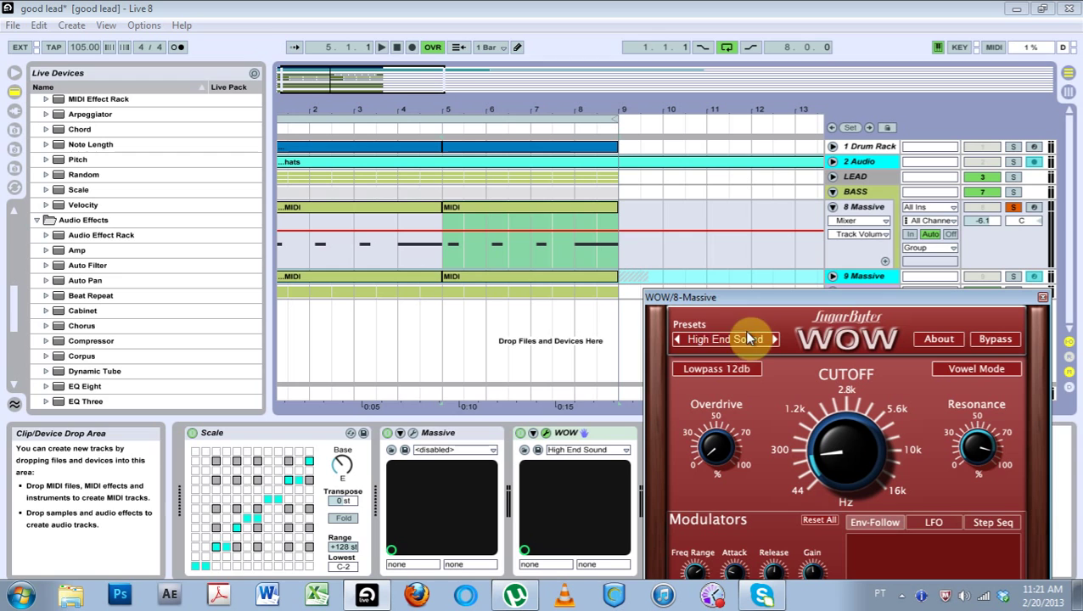
left_click(396, 127)
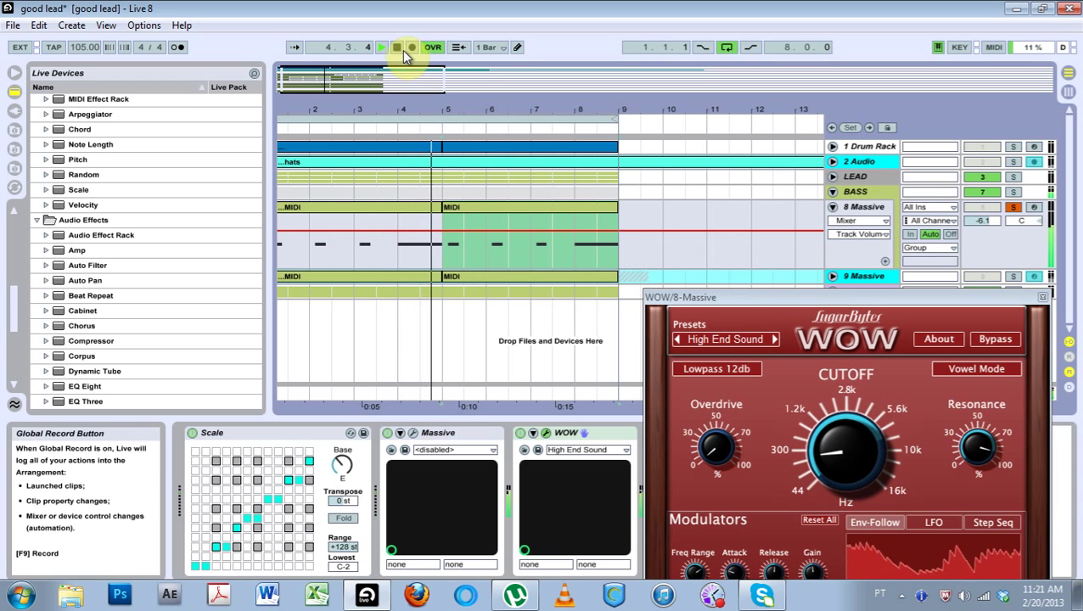
left_click(396, 47)
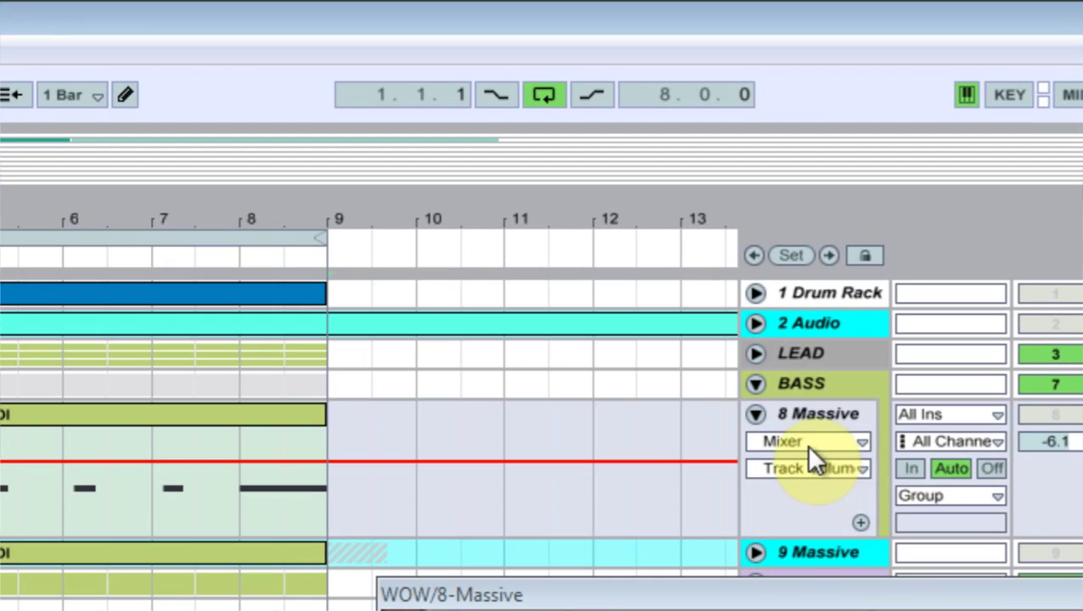
Display the automation envelope for WOW's Cutoff parameter on the 8 Massive track
left_click(857, 219)
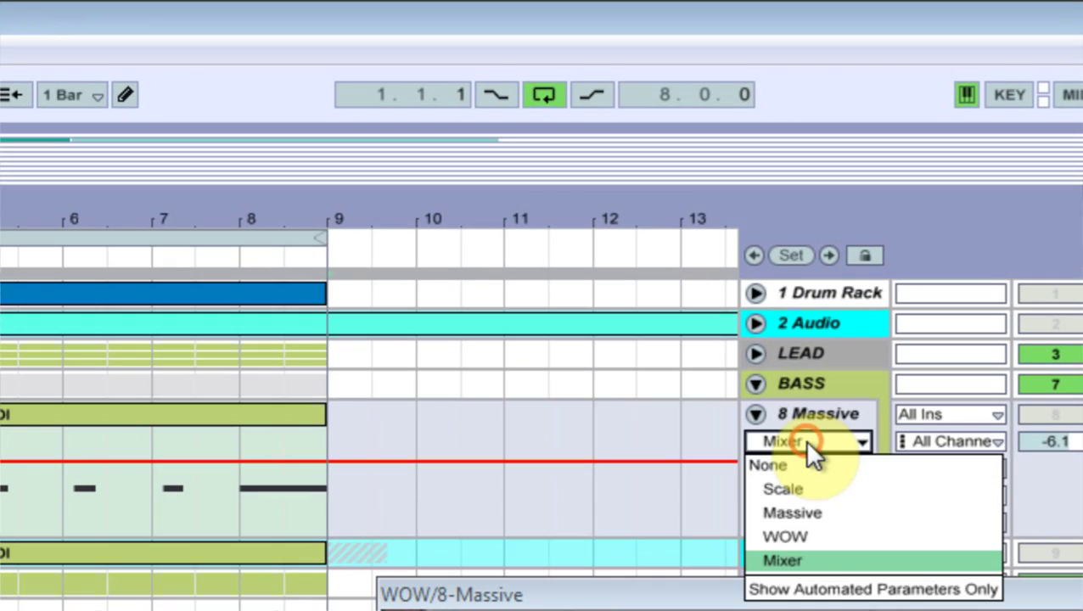
left_click(802, 537)
left_click(793, 391)
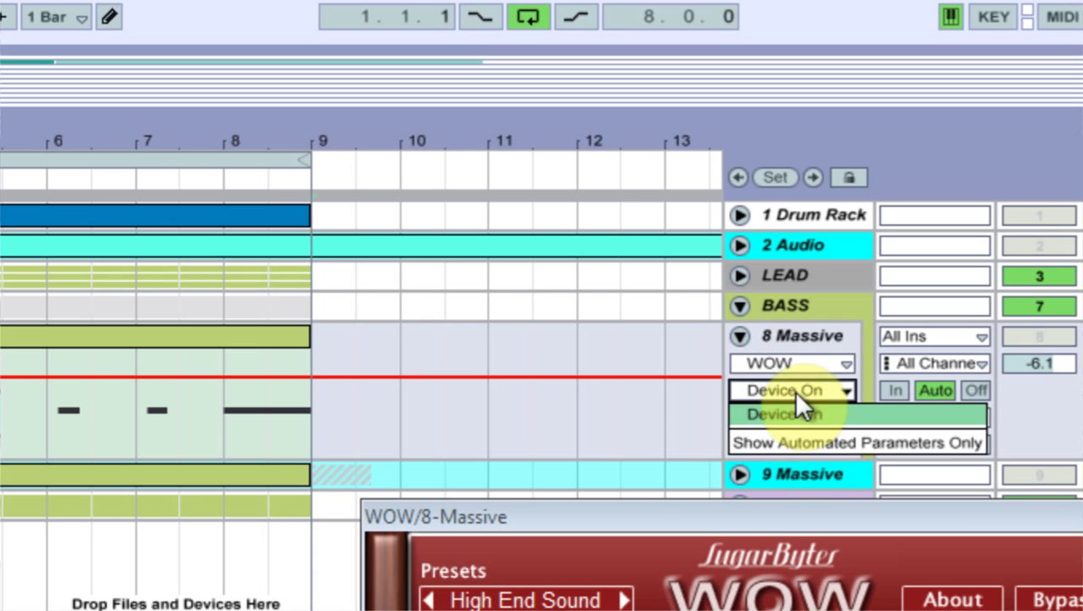
left_click(792, 392)
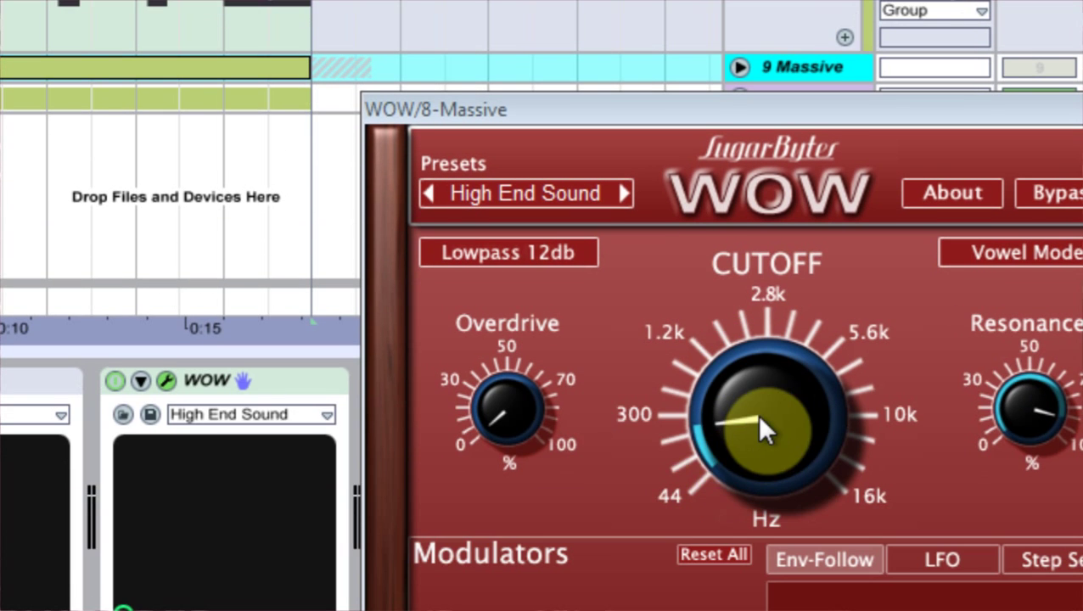
left_click(758, 415)
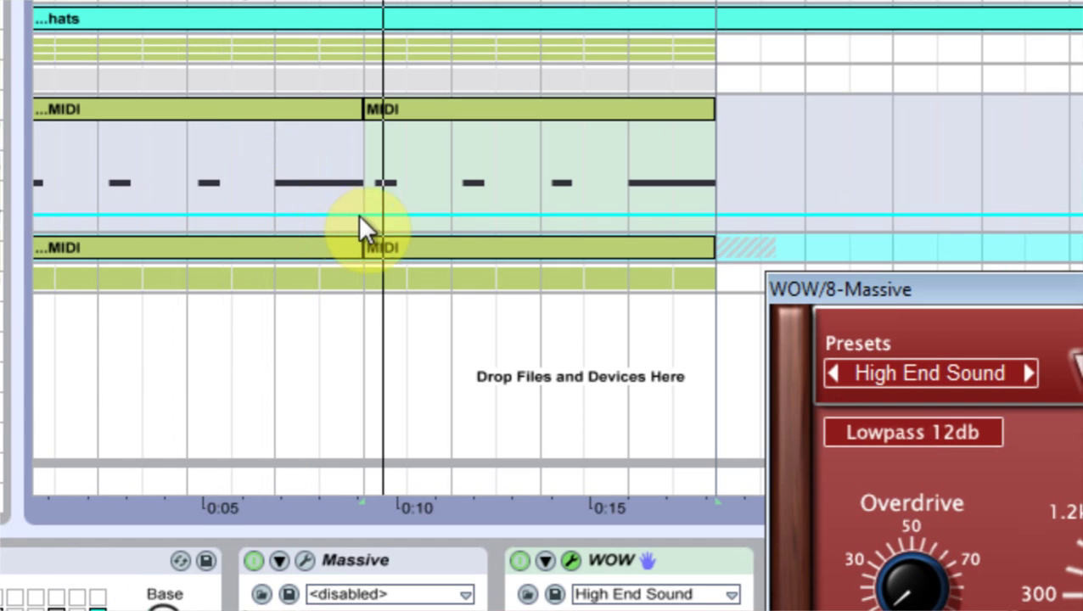
Draw a Cutoff automation curve that rises gradually across the second MIDI clip, from bar 5 to bar 9
double_click(364, 214)
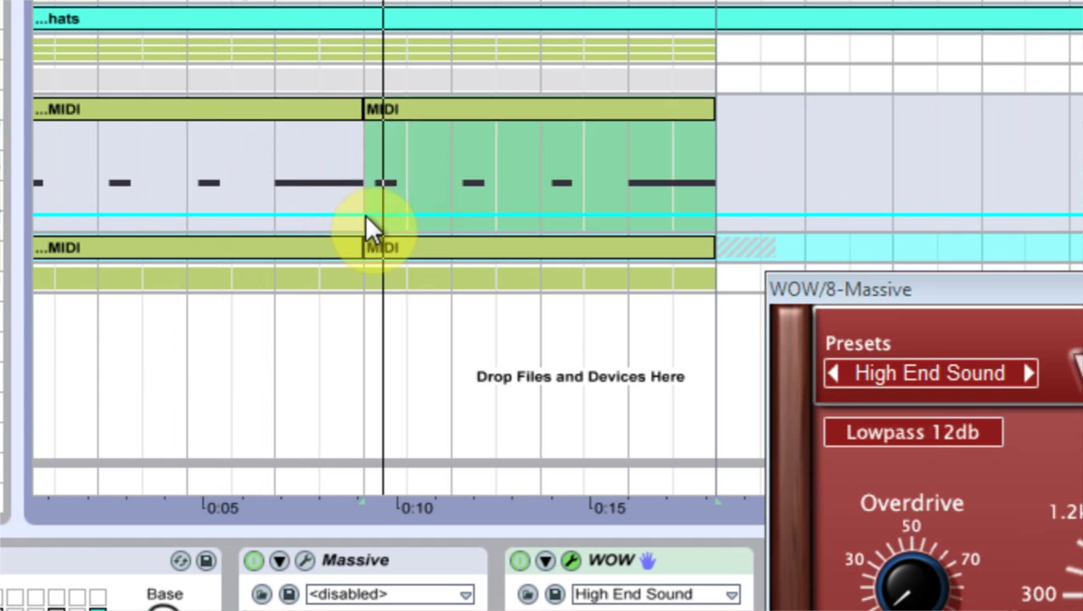
double_click(382, 214)
left_click_drag(382, 214, 396, 206)
left_click_drag(625, 208, 636, 178)
left_click(694, 174)
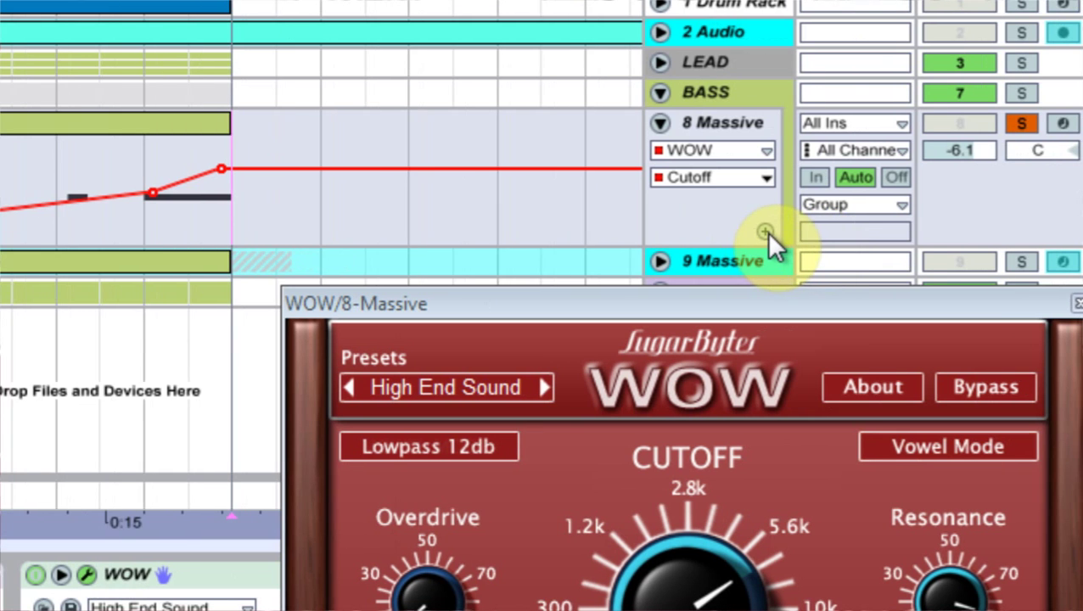
Put the Cutoff envelope in its own automation lane and add another lane for WOW's Overdrive
left_click(764, 230)
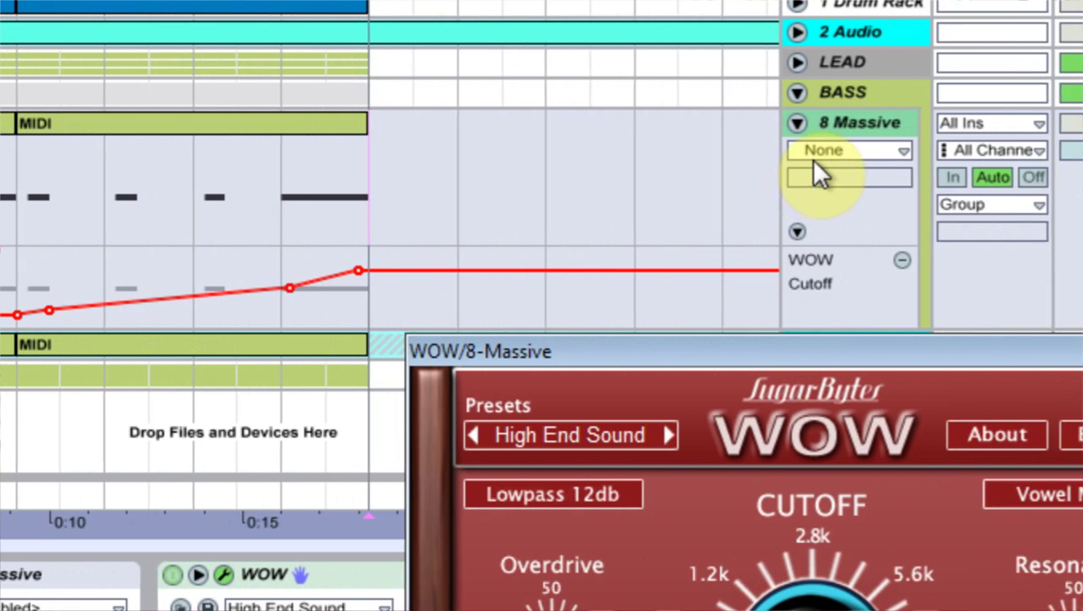
left_click(819, 161)
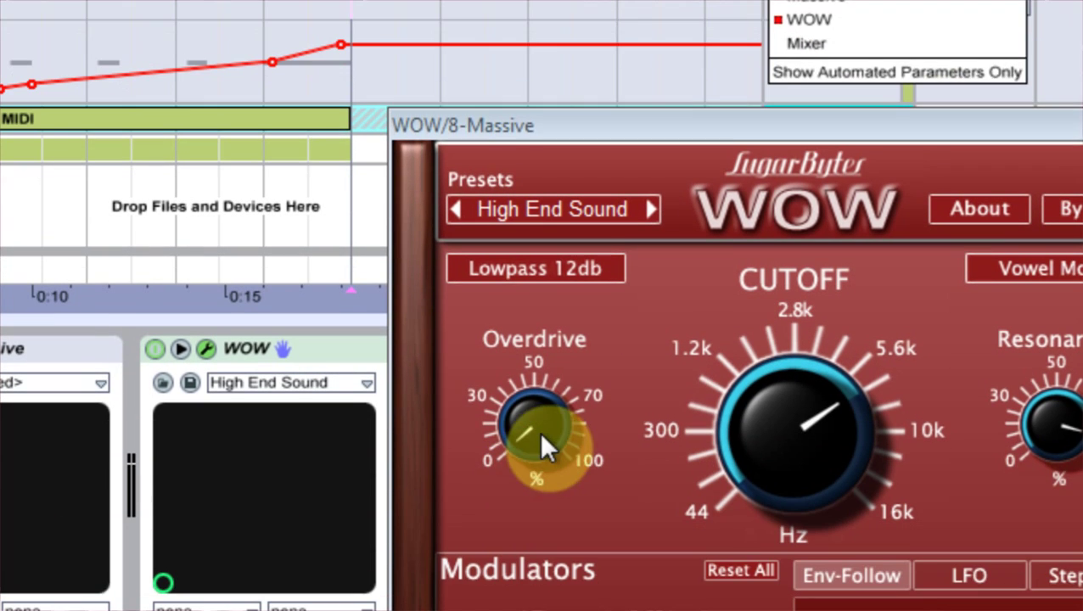
left_click(541, 554)
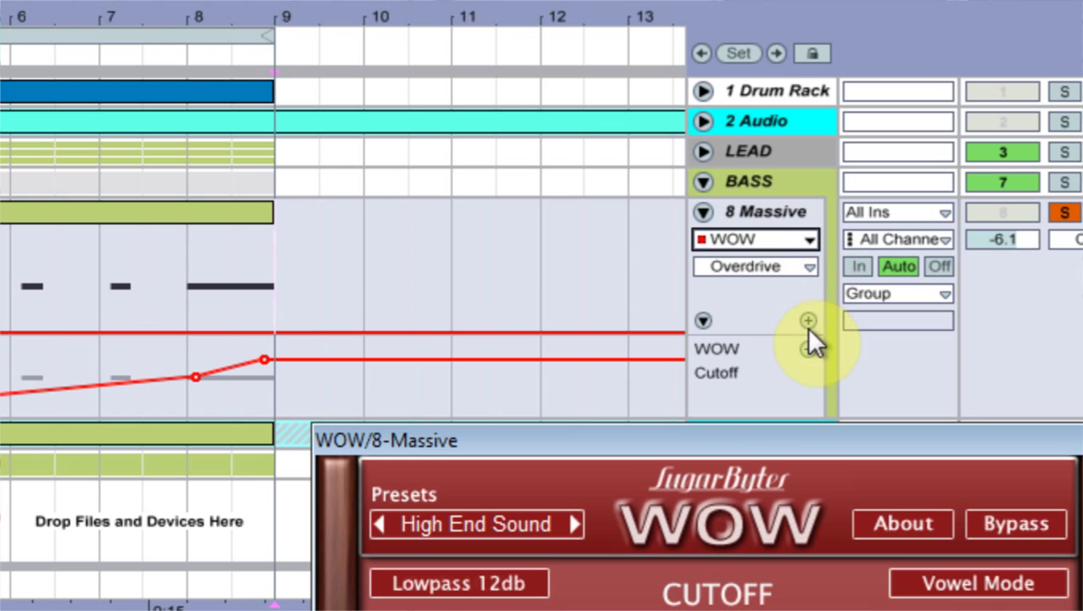
left_click(808, 331)
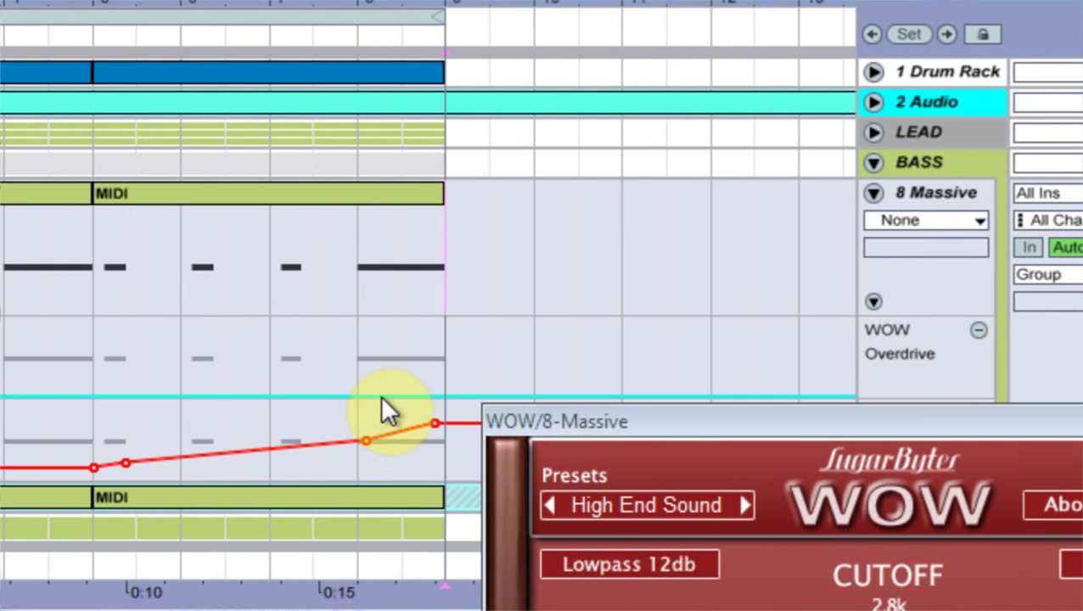
Draw an Overdrive automation curve that peaks just before bar 5 and falls back to its base level near bar 9
left_click_drag(380, 397, 441, 395)
left_click(443, 358)
left_click_drag(209, 356, 138, 372)
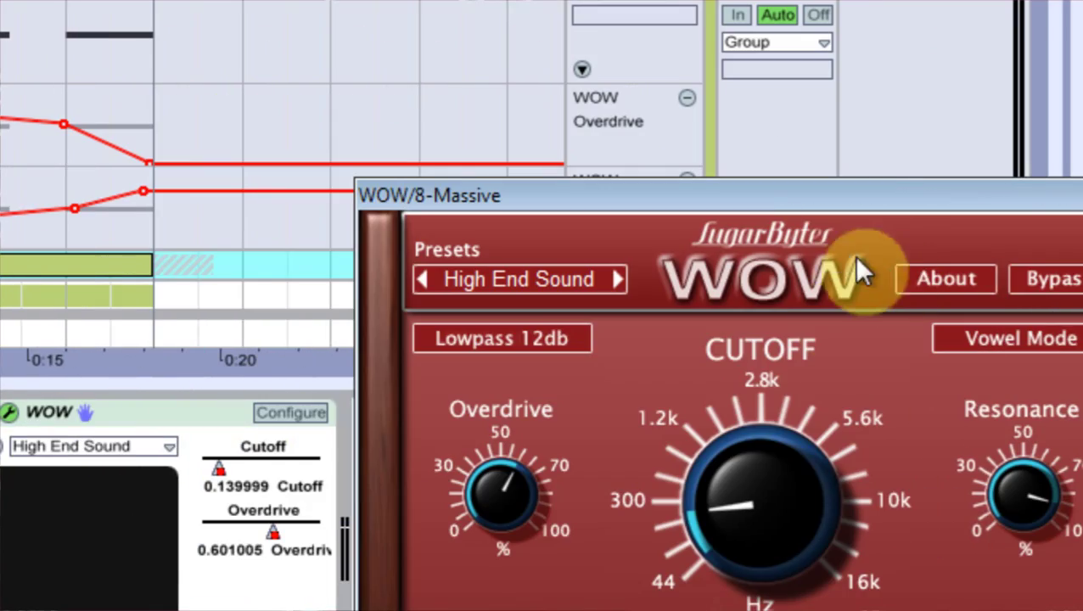
Close the WOW window, open the Massive synth in its Browser view and move its window below the automation lanes
left_click_drag(824, 193, 350, 171)
left_click(686, 174)
left_click(272, 412)
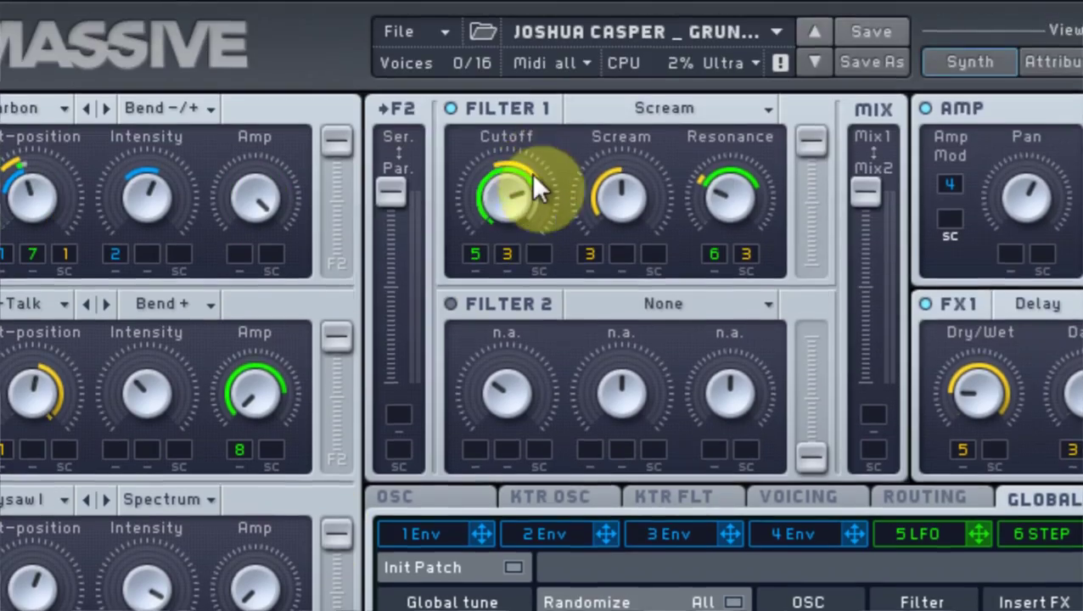
left_click(810, 161)
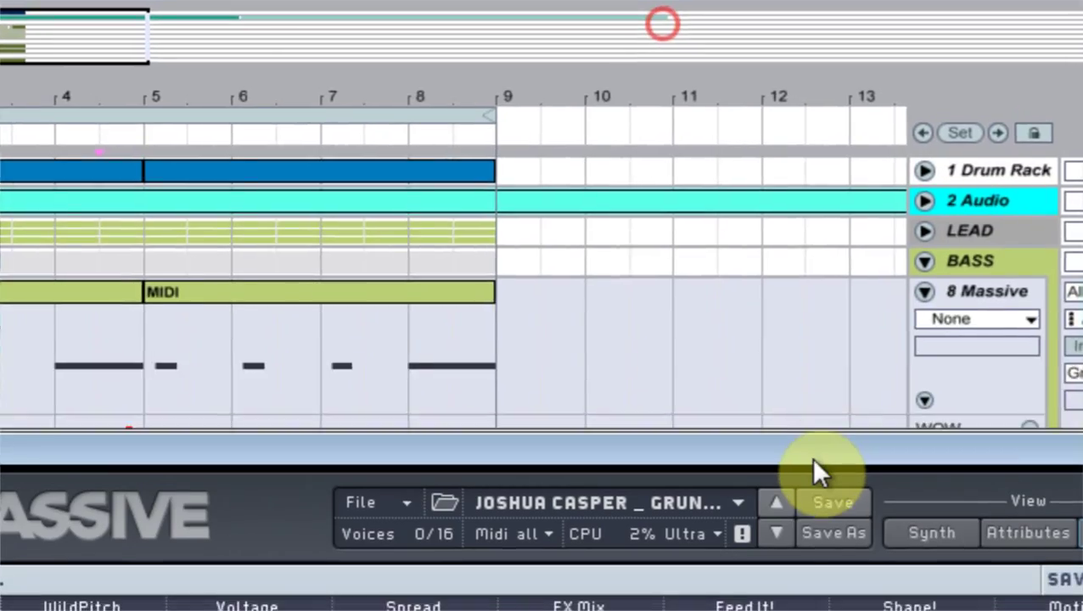
left_click_drag(813, 459, 817, 574)
Add an automation lane for Massive's Feed It! macro and display the envelope for its Spread macro
left_click(752, 462)
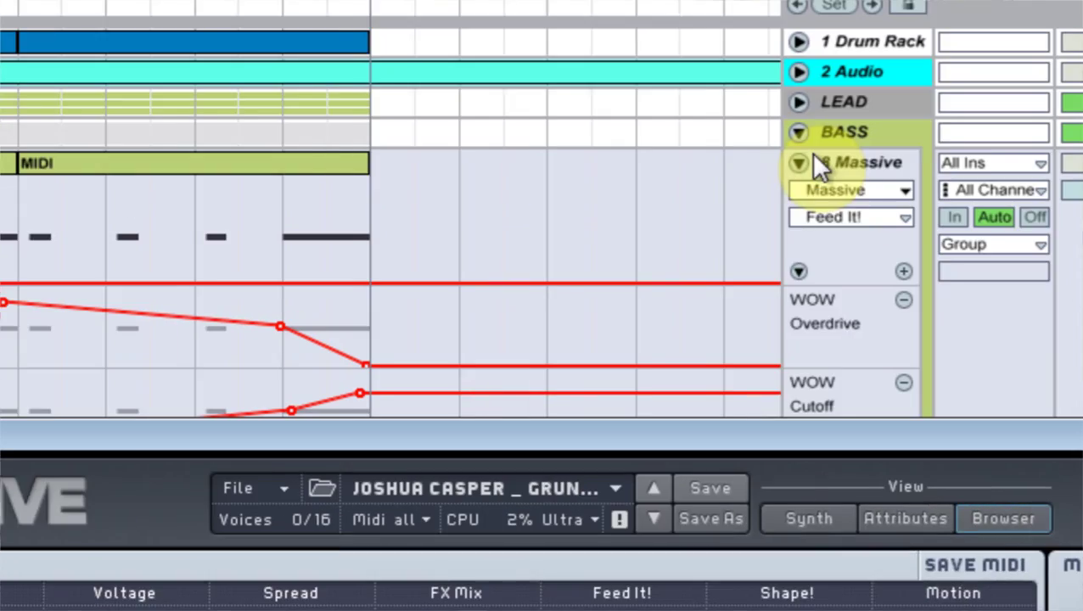
left_click(813, 268)
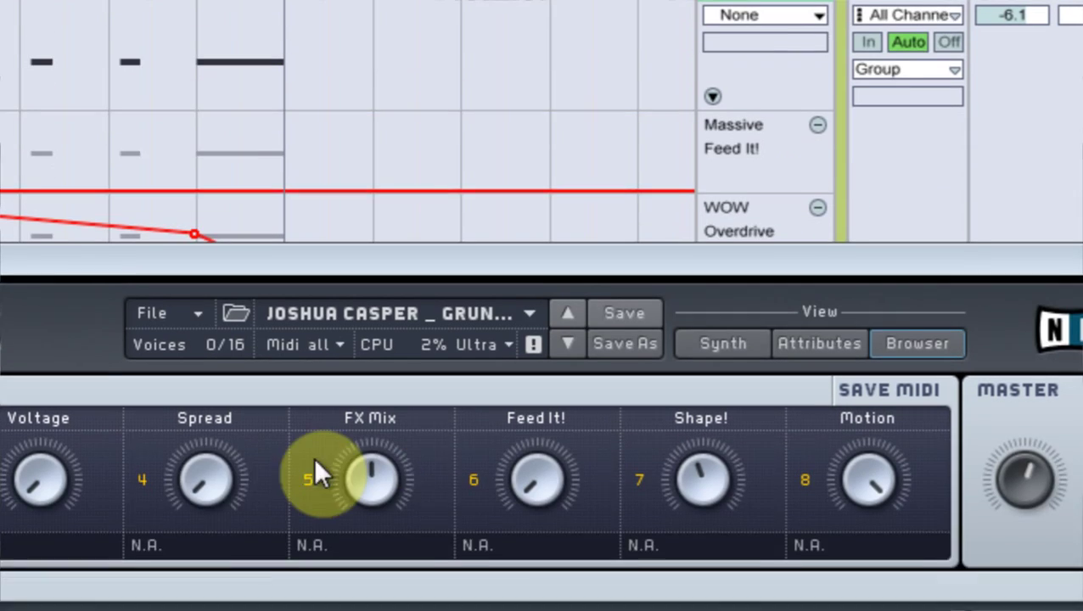
left_click(271, 467)
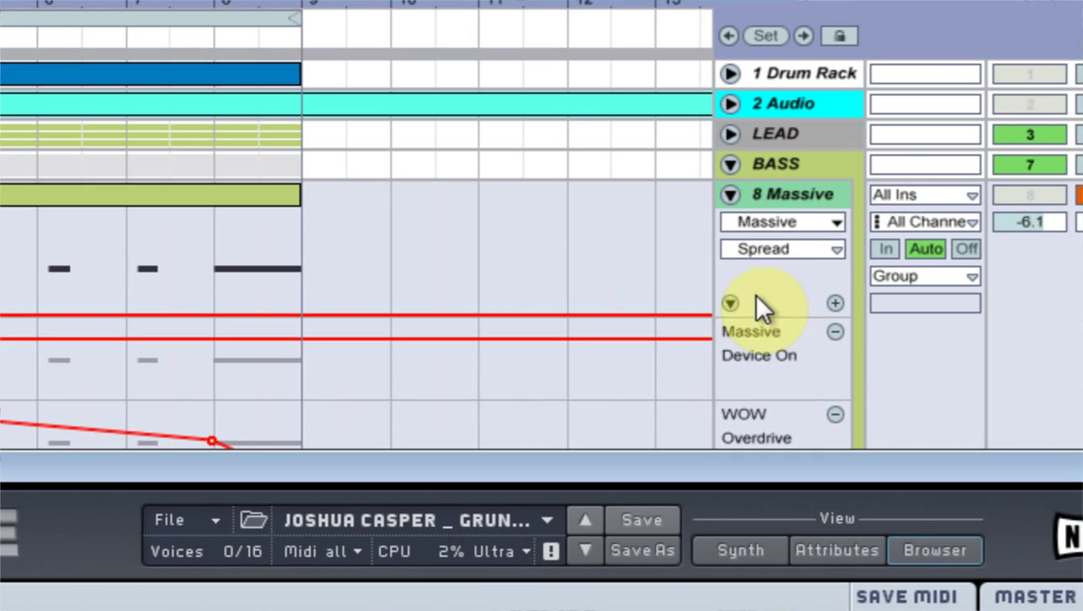
Remove Massive's Device On lane and draw a raised Spread envelope that holds until about bar 7.3 and falls to its minimum after bar 8
left_click(738, 367)
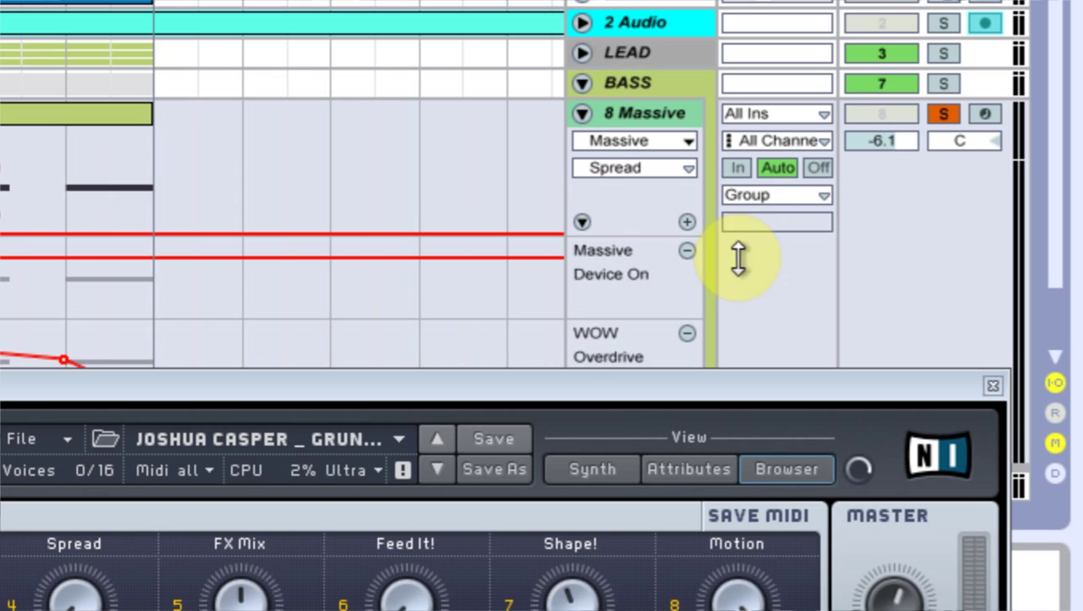
left_click(687, 251)
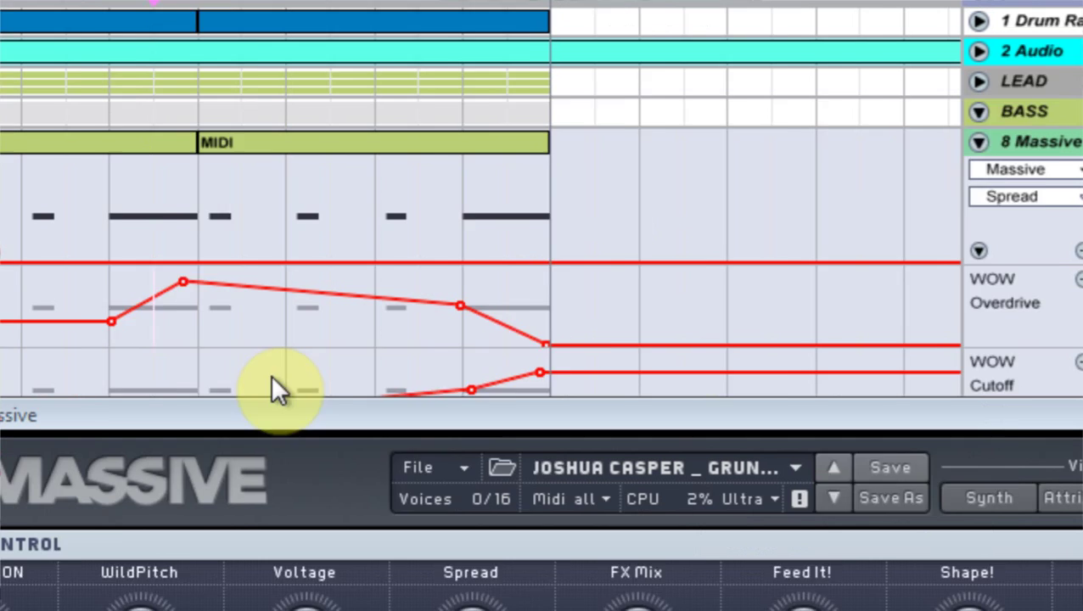
left_click_drag(396, 262, 397, 262)
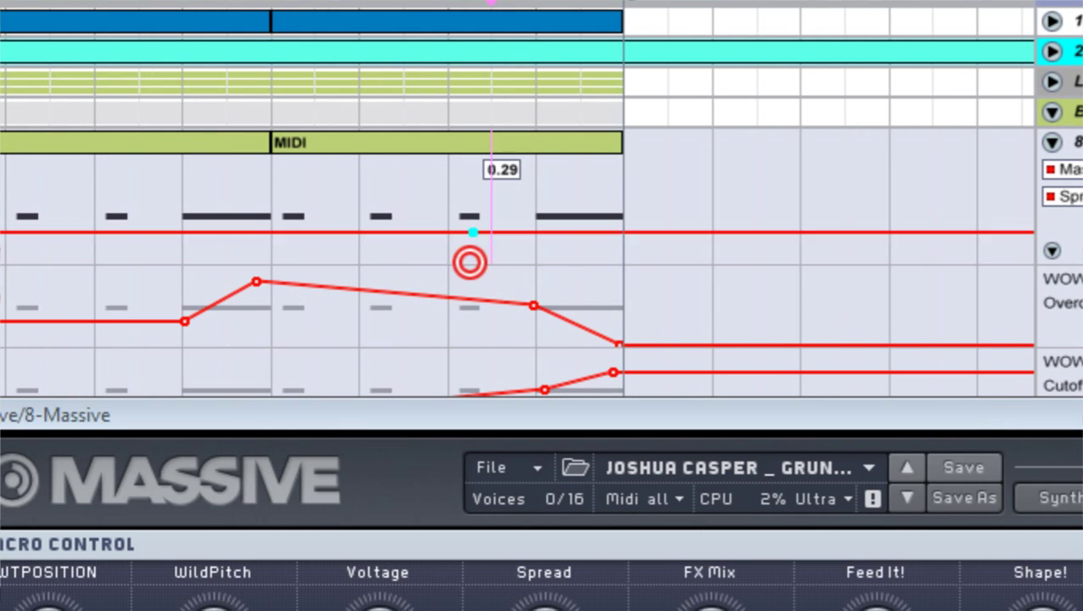
left_click_drag(472, 232, 478, 207)
left_click_drag(552, 207, 571, 262)
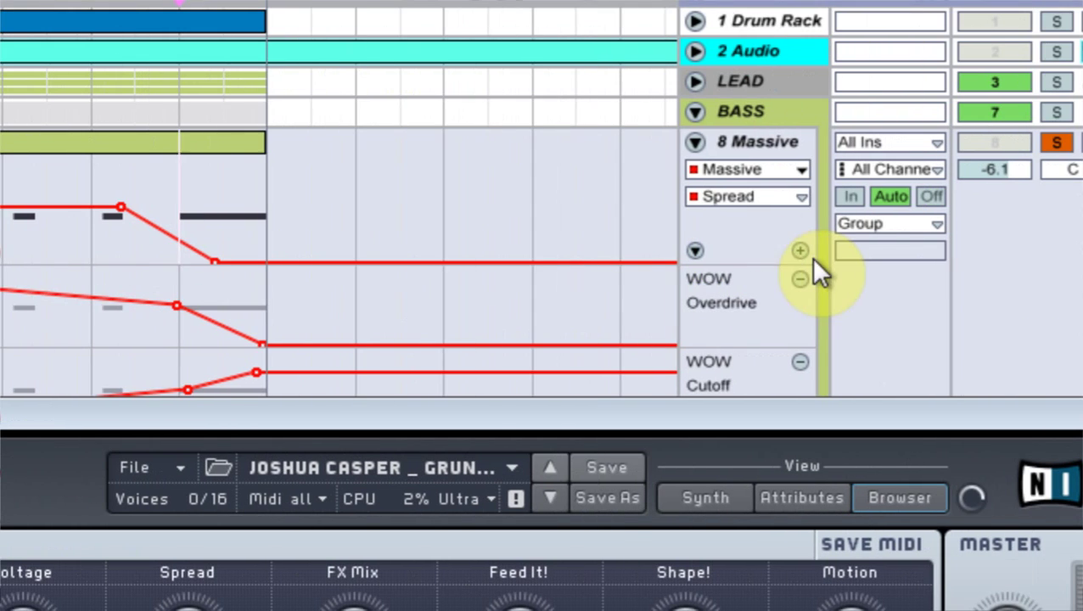
Put the Spread envelope in its own automation lane and display the envelope for Massive's Feed It! macro
left_click(799, 251)
left_click(717, 167)
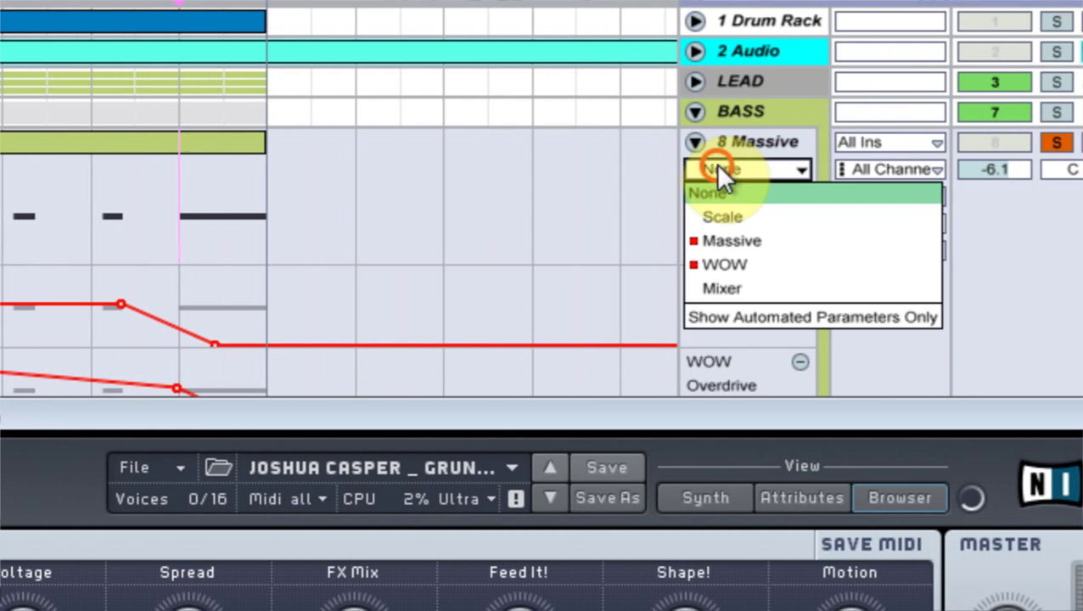
left_click(527, 607)
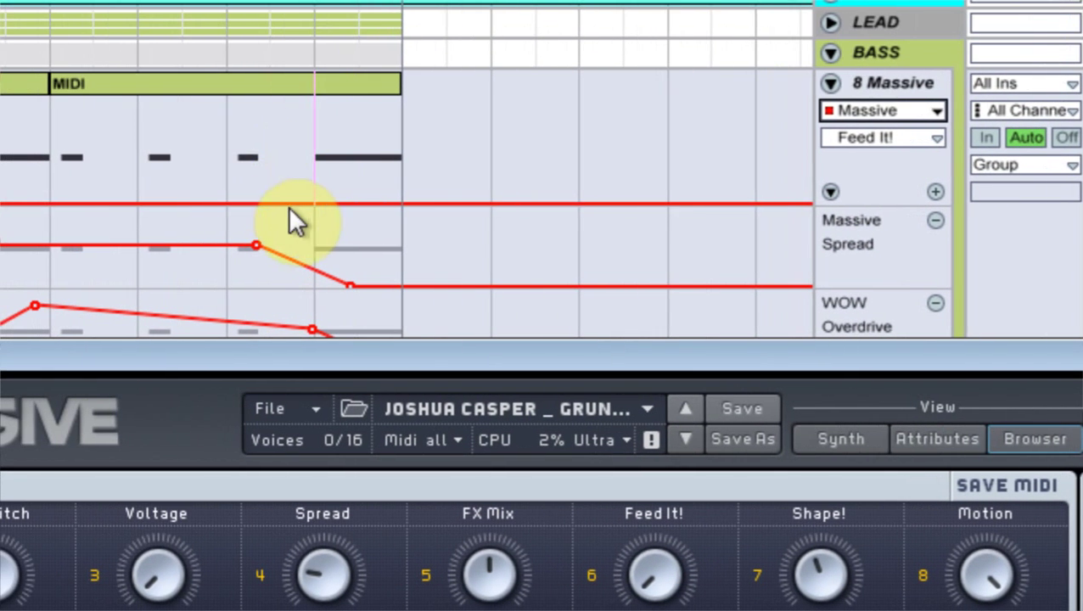
Draw a Feed It! automation curve that stays at its base until just before bar 8 and rises to a higher level just before bar 9
left_click(291, 204)
left_click(325, 206)
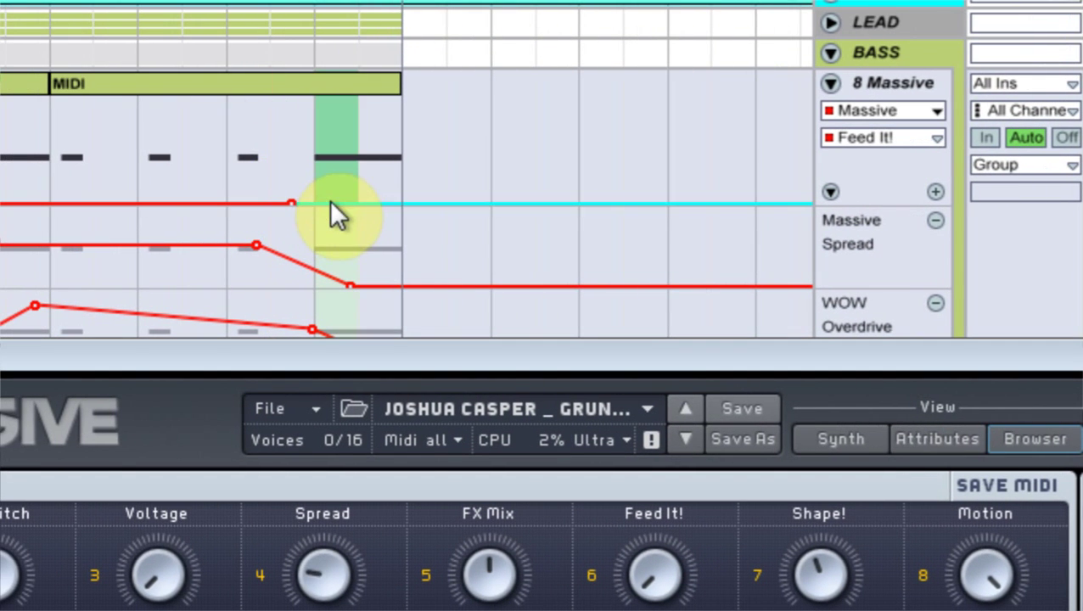
left_click_drag(332, 212, 332, 148)
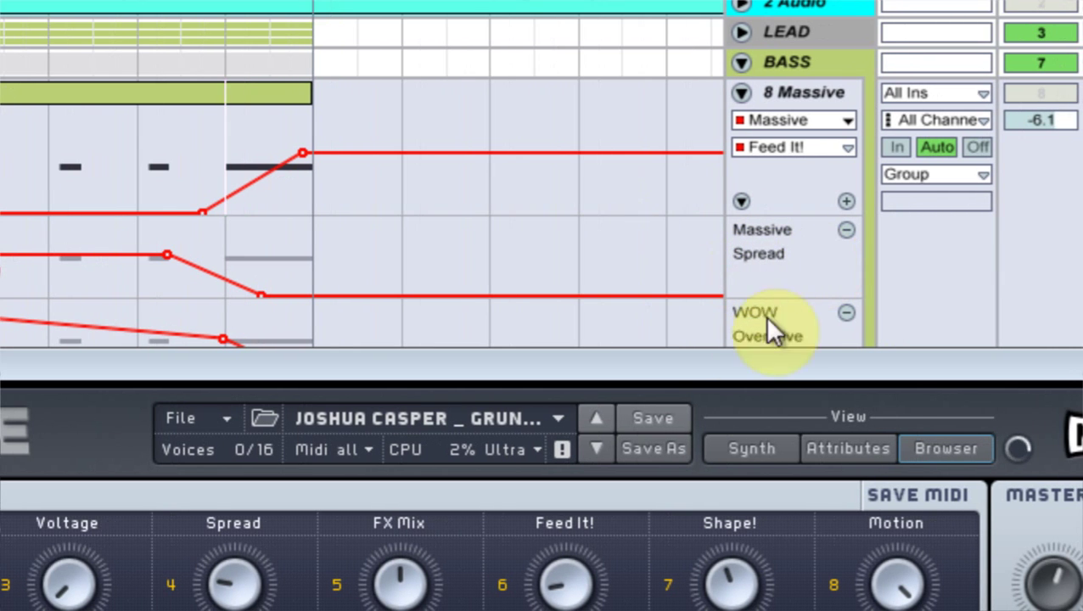
Configure the Massive device to expose the WTPOSITION, WildPitch and FX Mix macros, then close the synth's window
left_click_drag(731, 373, 866, 59)
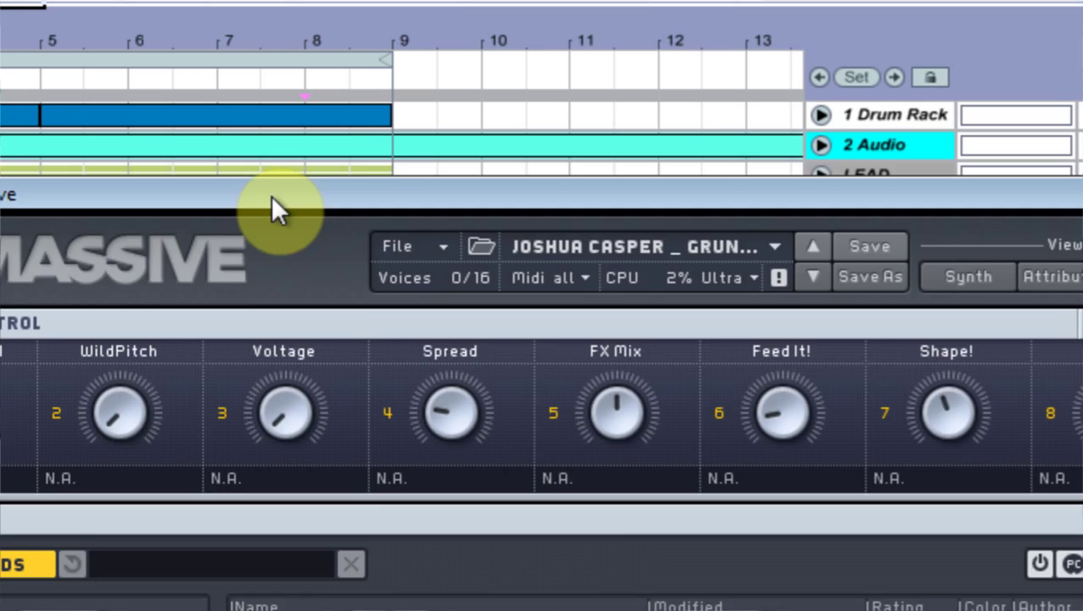
left_click_drag(275, 197, 721, 182)
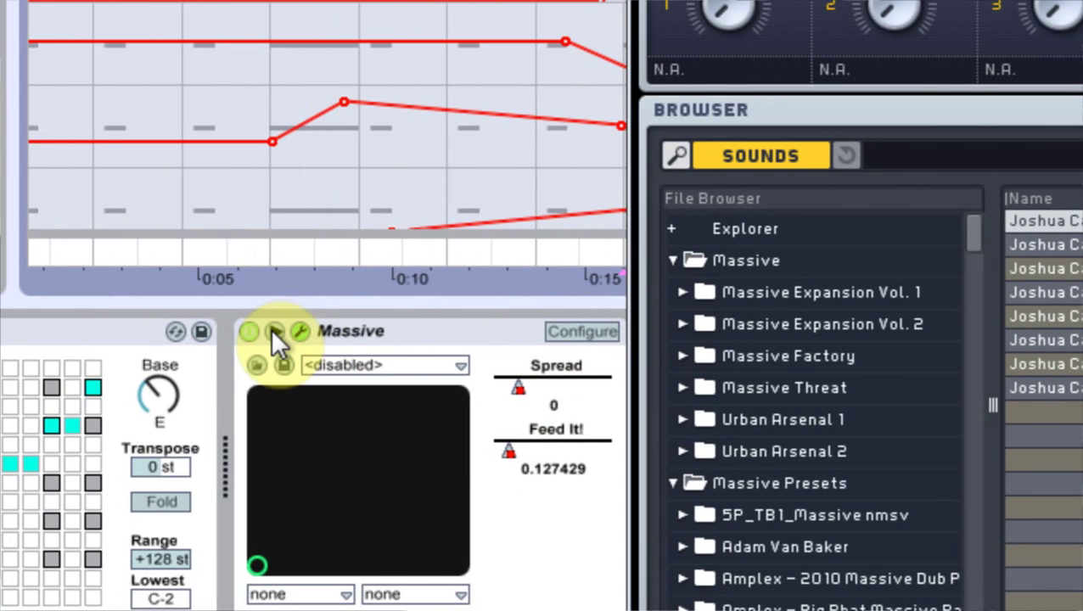
left_click(214, 330)
left_click(272, 332)
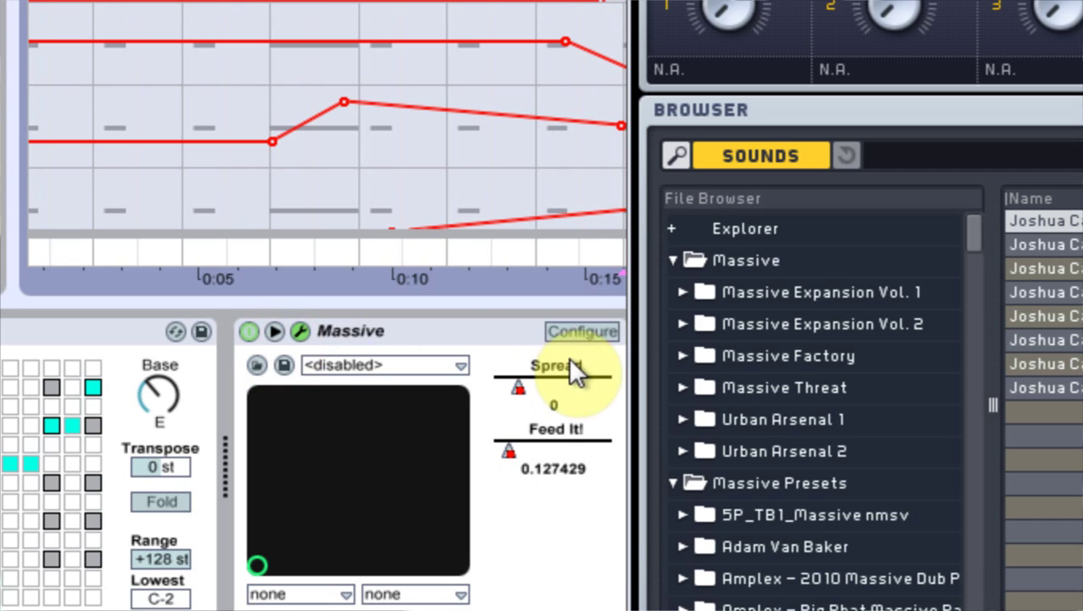
left_click(563, 333)
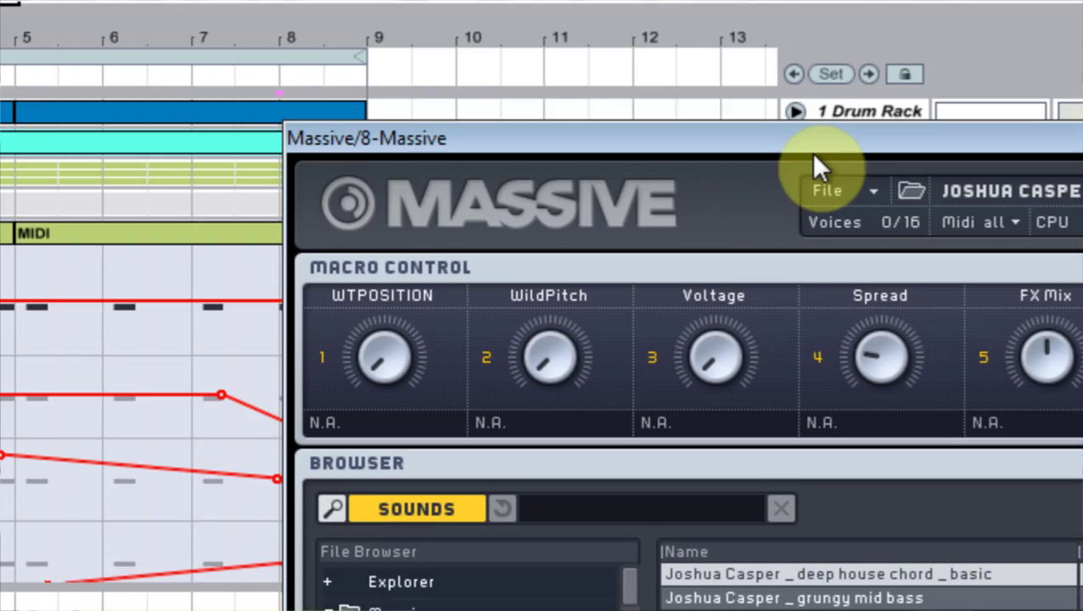
left_click_drag(578, 65, 475, 54)
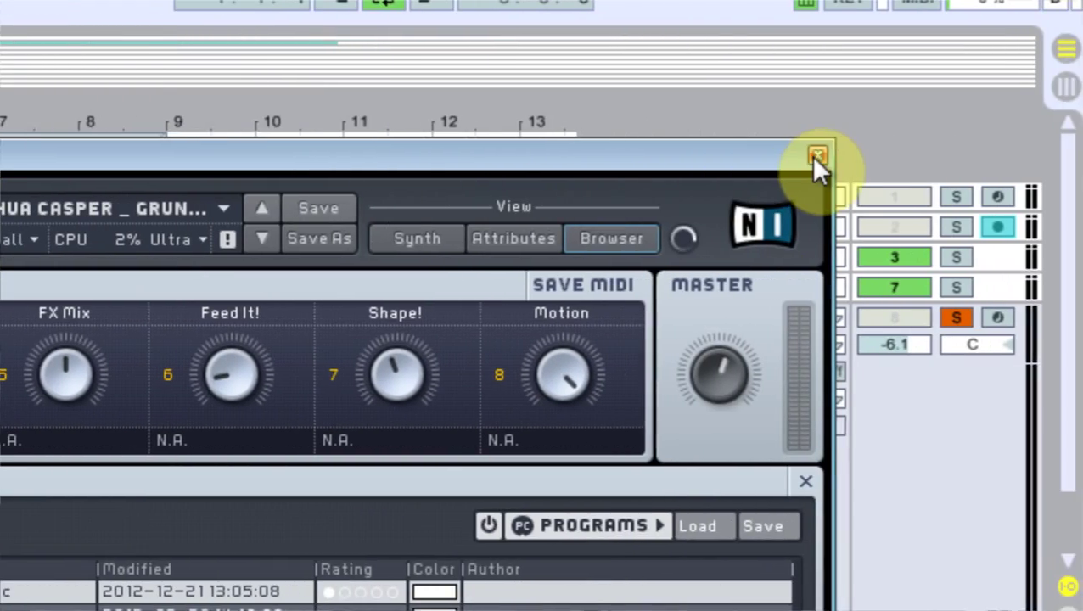
left_click(813, 157)
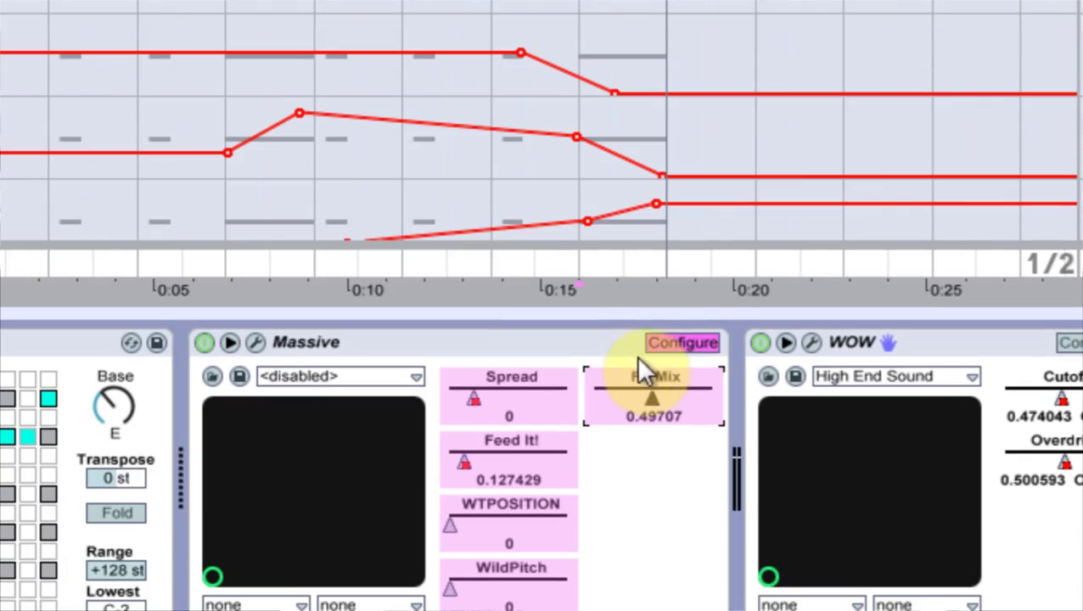
left_click(679, 343)
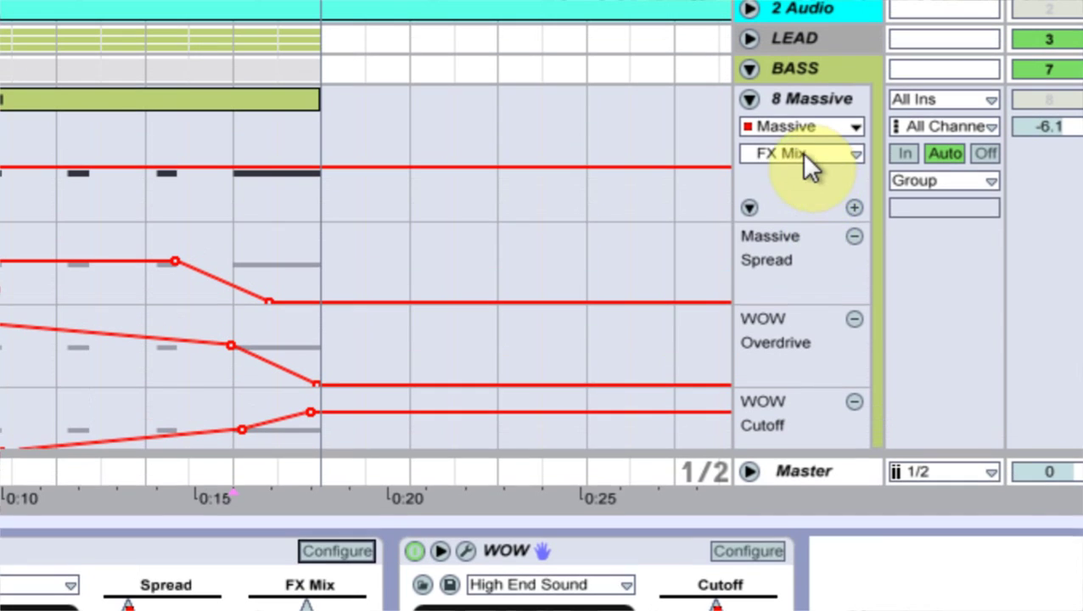
Put Massive's WTPOSITION envelope in its own automation lane and display the envelope for the WildPitch macro
left_click(804, 153)
left_click(794, 246)
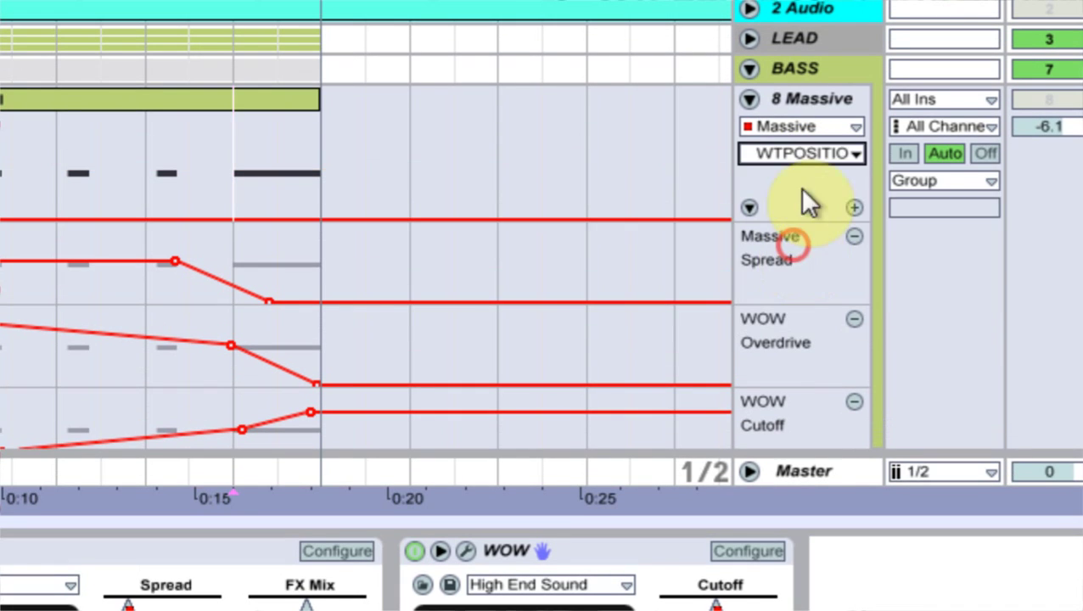
left_click(854, 207)
left_click(813, 130)
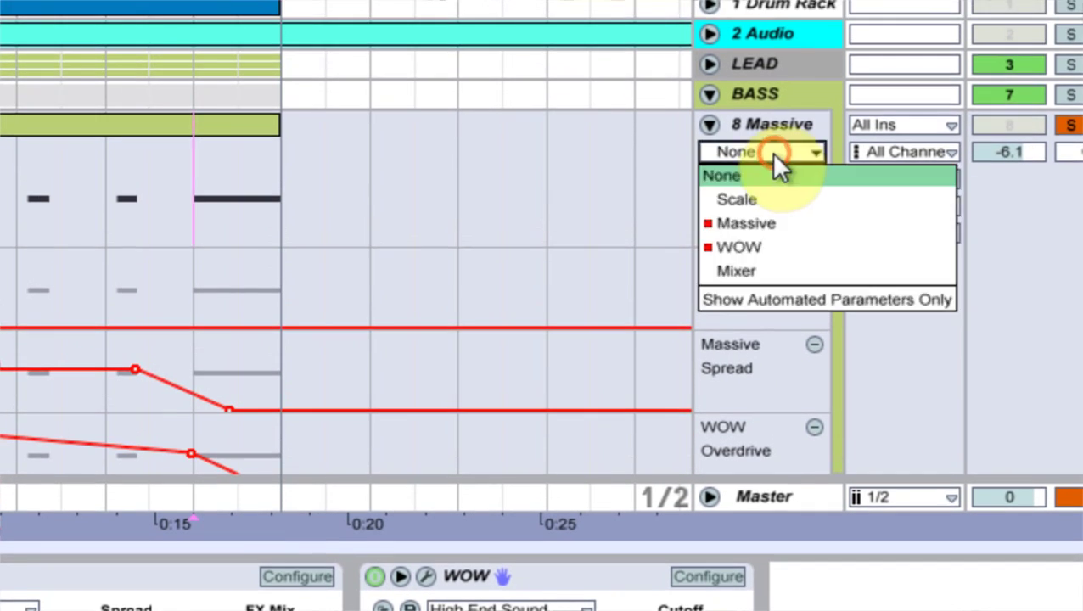
left_click(738, 247)
left_click(761, 152)
left_click(747, 223)
left_click(764, 179)
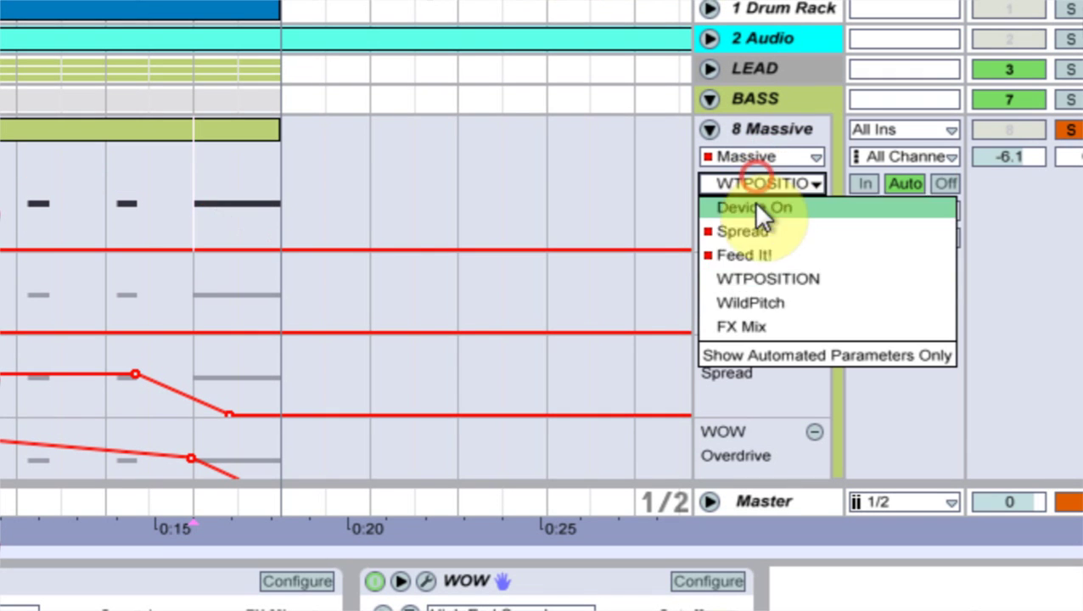
left_click(762, 304)
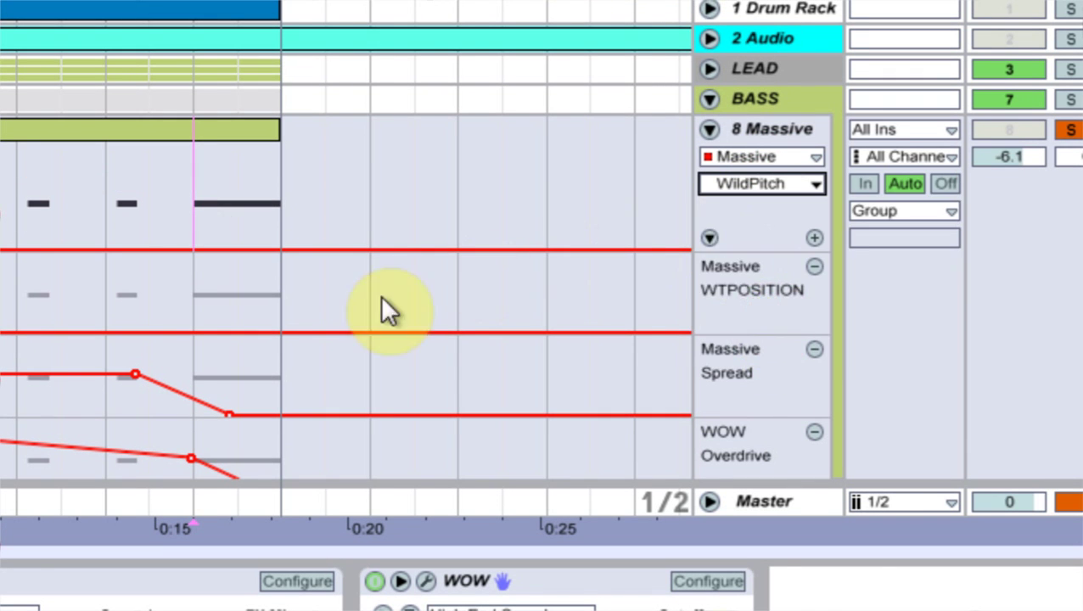
Draw a WTPOSITION automation bump that starts just before bar 4, peaks at mid-bar and returns to its base just before bar 5
scroll(94, 464, "down", 3)
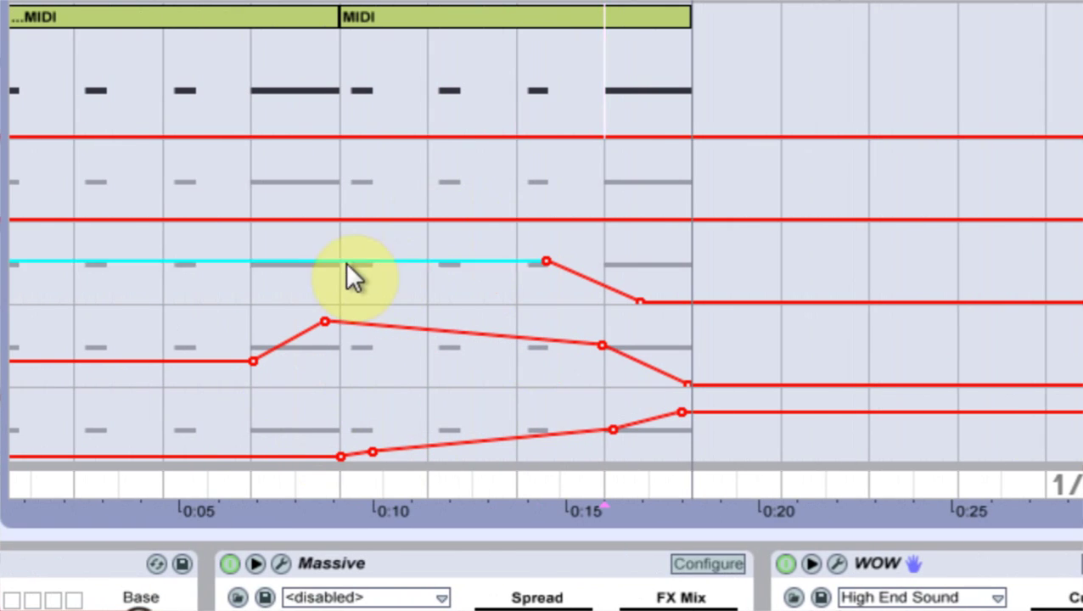
left_click_drag(293, 219, 331, 219)
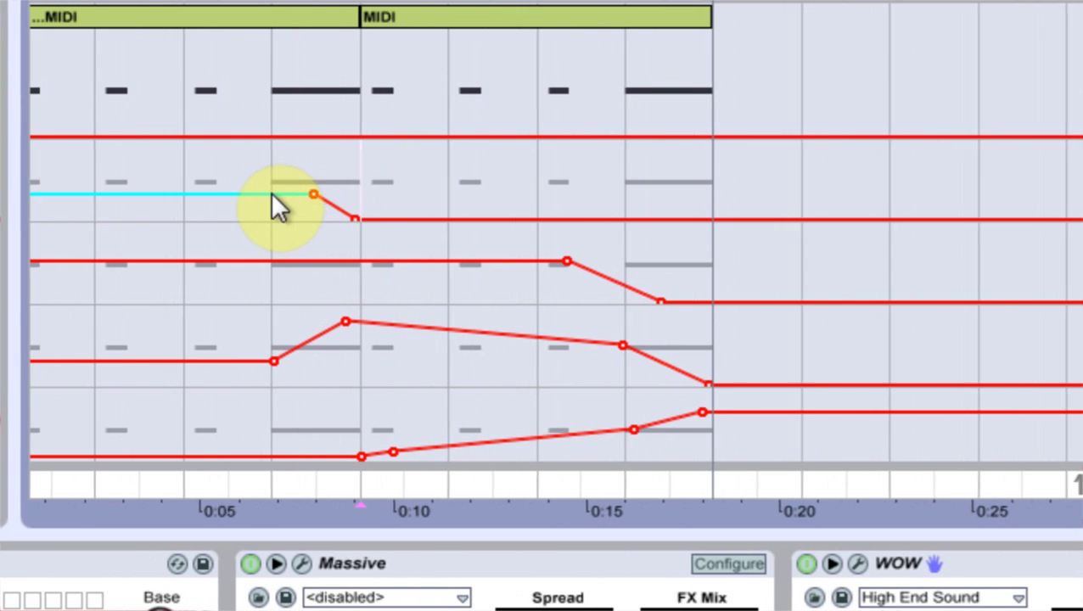
left_click(811, 180)
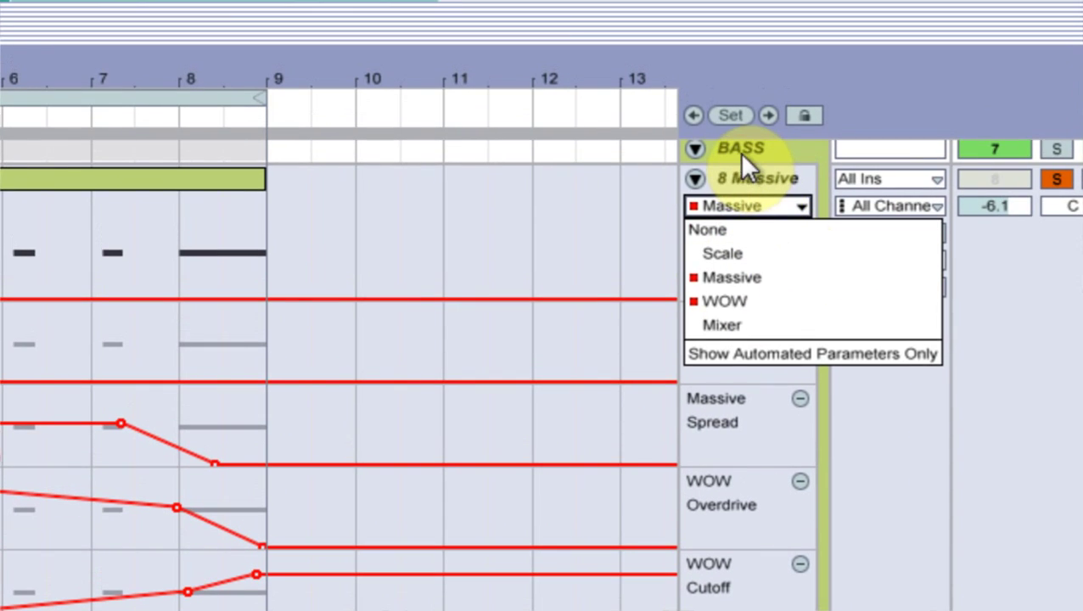
left_click(798, 129)
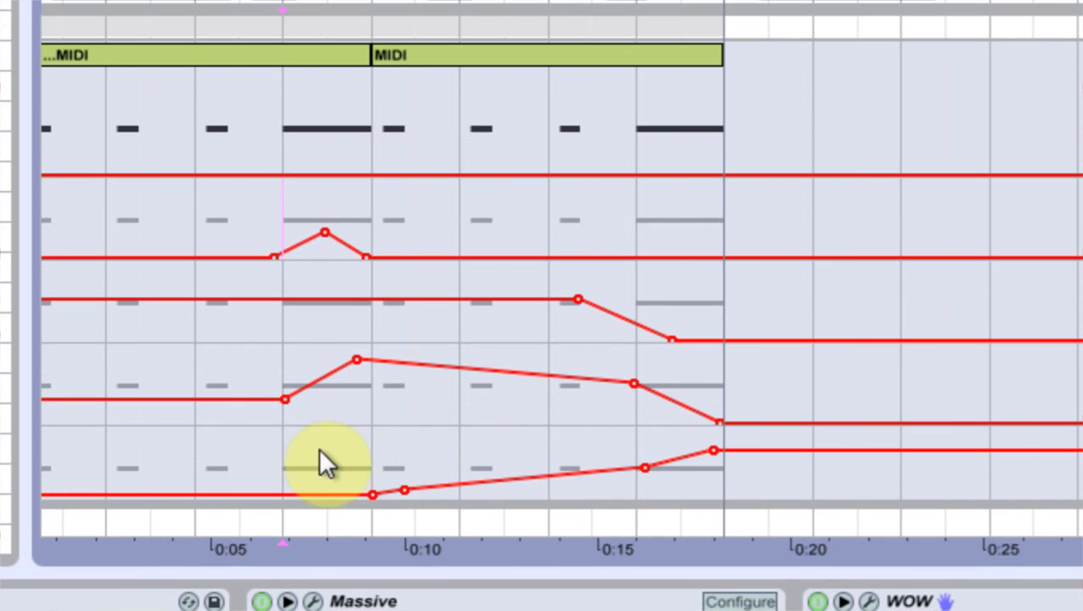
Play the arrangement from bar 4 to hear the automated bass, and stop playback
left_click(285, 446)
key("space")
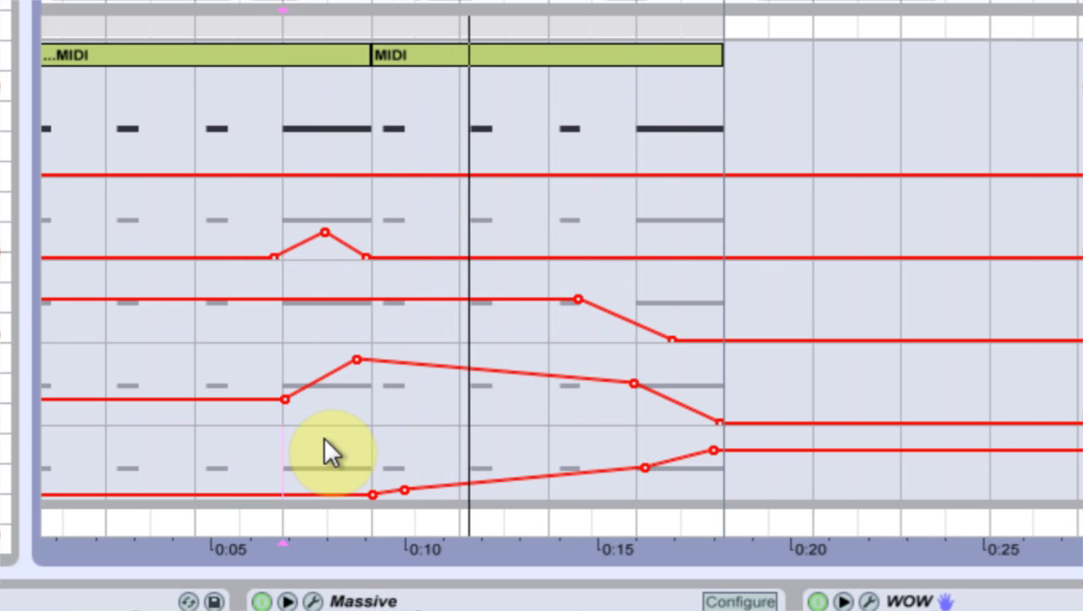
key("space")
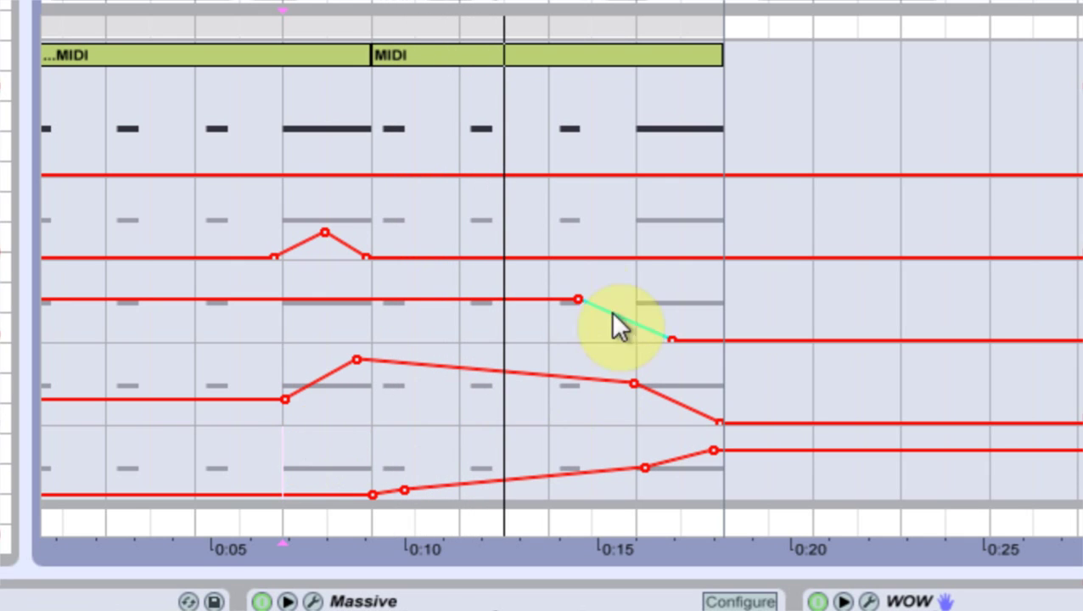
Draw a WildPitch automation curve that starts raised and slopes from about bar 2 down to its minimum just before bar 4
left_click(325, 174)
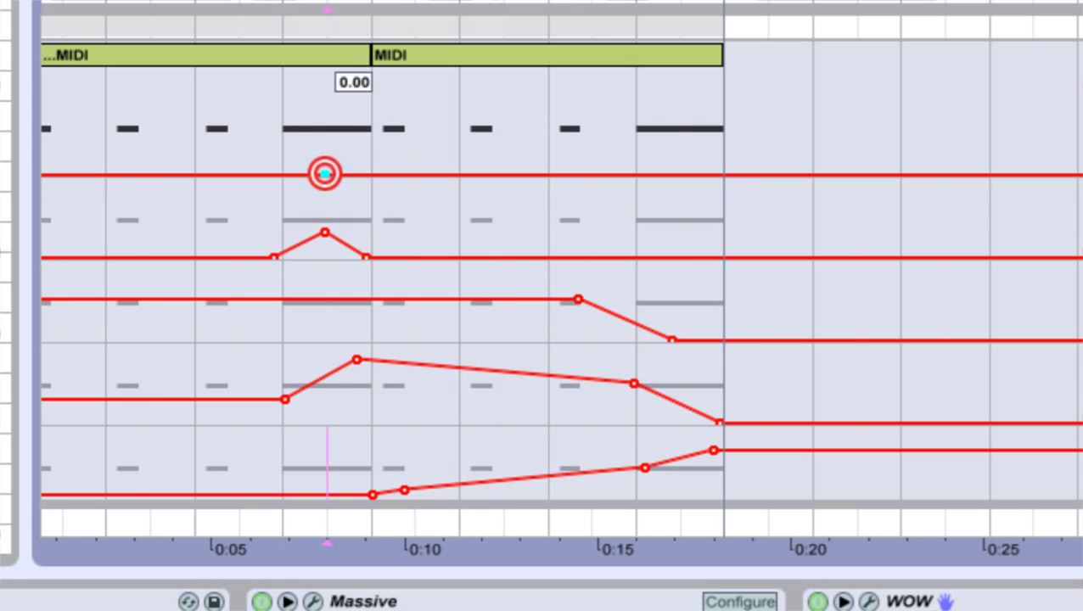
left_click_drag(325, 174, 103, 136)
left_click_drag(217, 136, 277, 173)
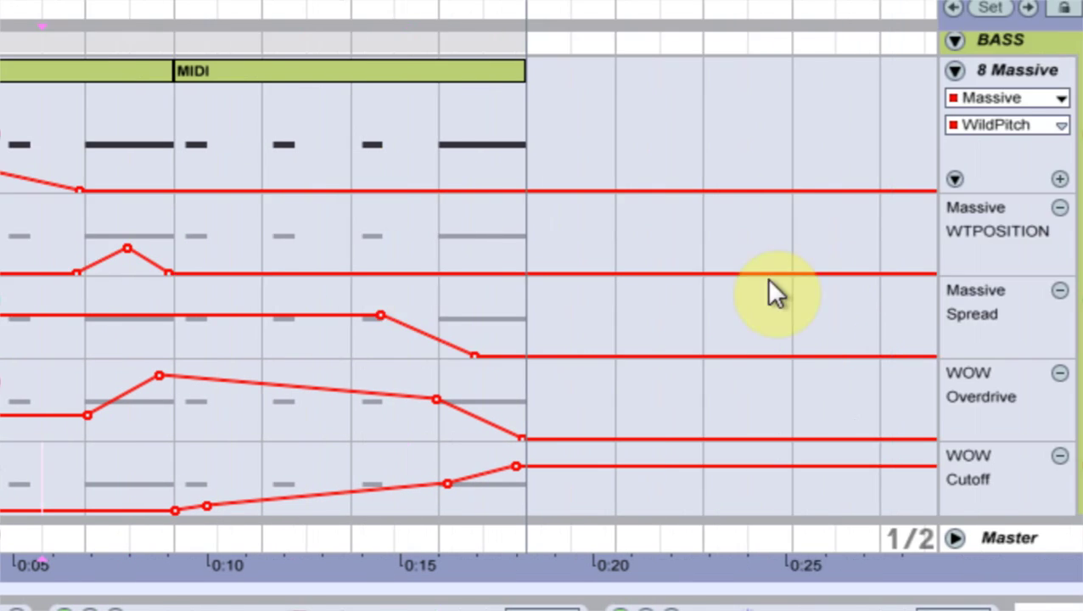
Remove the separate WTPOSITION, Spread, Overdrive and Cutoff automation lanes from the 8 Massive track
scroll(257, 326, "down", 2)
scroll(1015, 143, "up", 1)
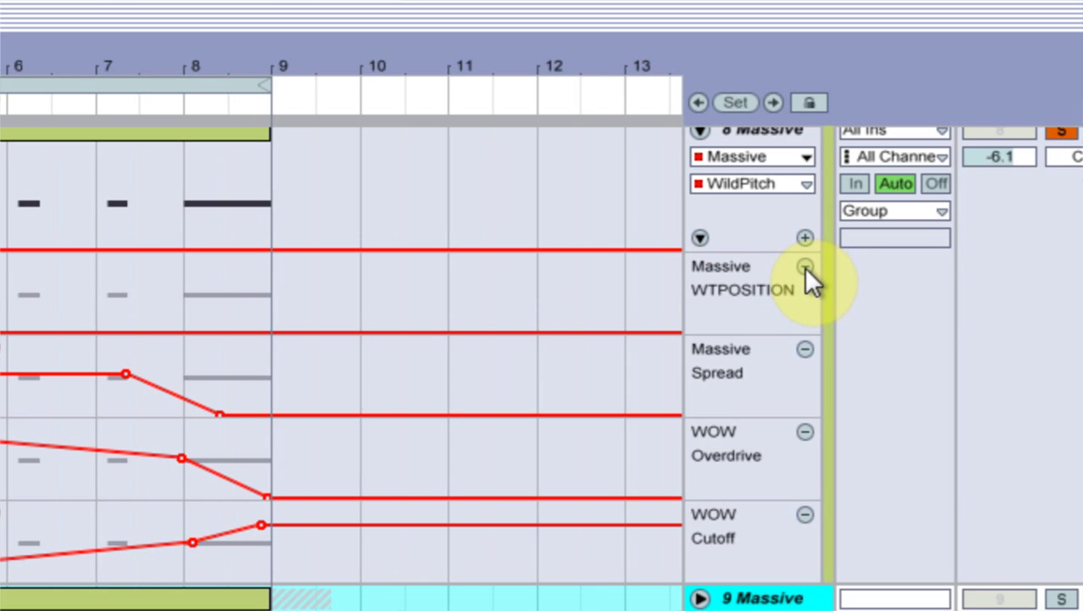
left_click(804, 268)
left_click(803, 270)
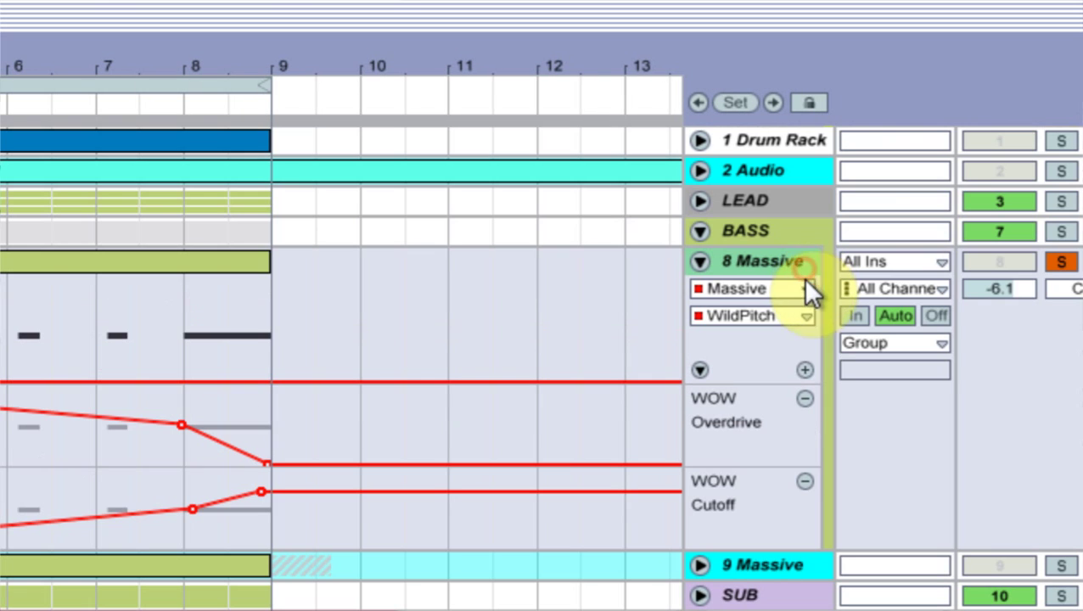
left_click(805, 399)
left_click(793, 399)
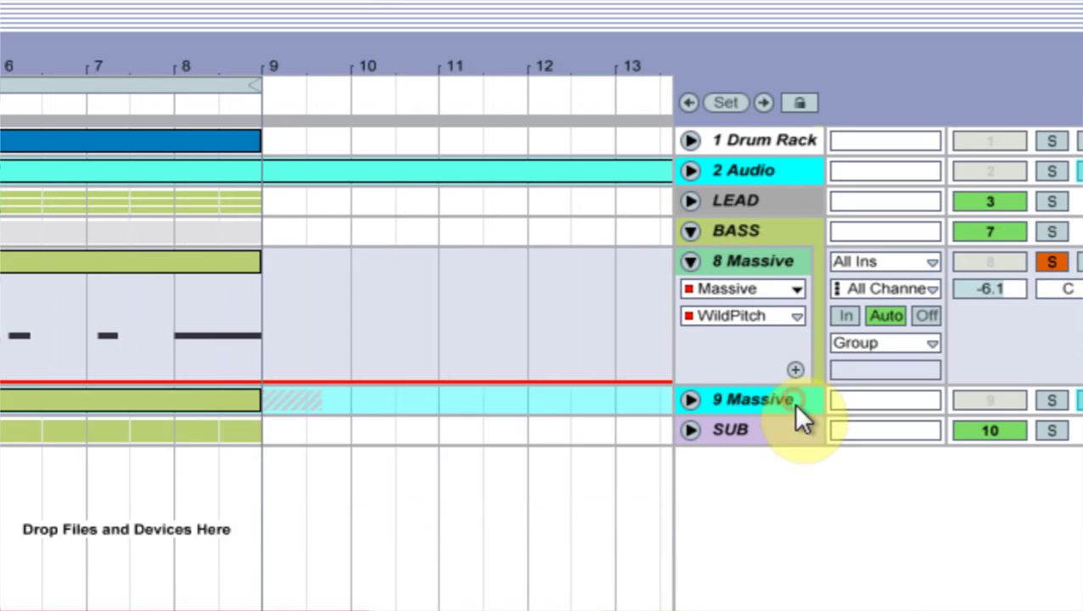
Display the envelope for Massive's Feed It! macro on the 8 Massive track and put it in its own automation lane
left_click(713, 289)
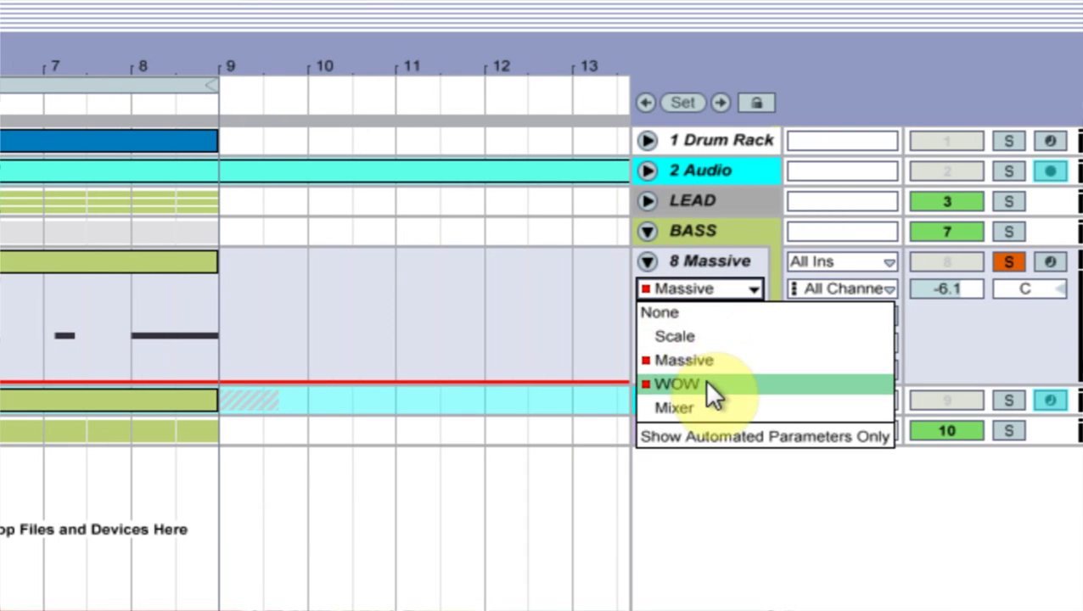
left_click(711, 386)
left_click(704, 315)
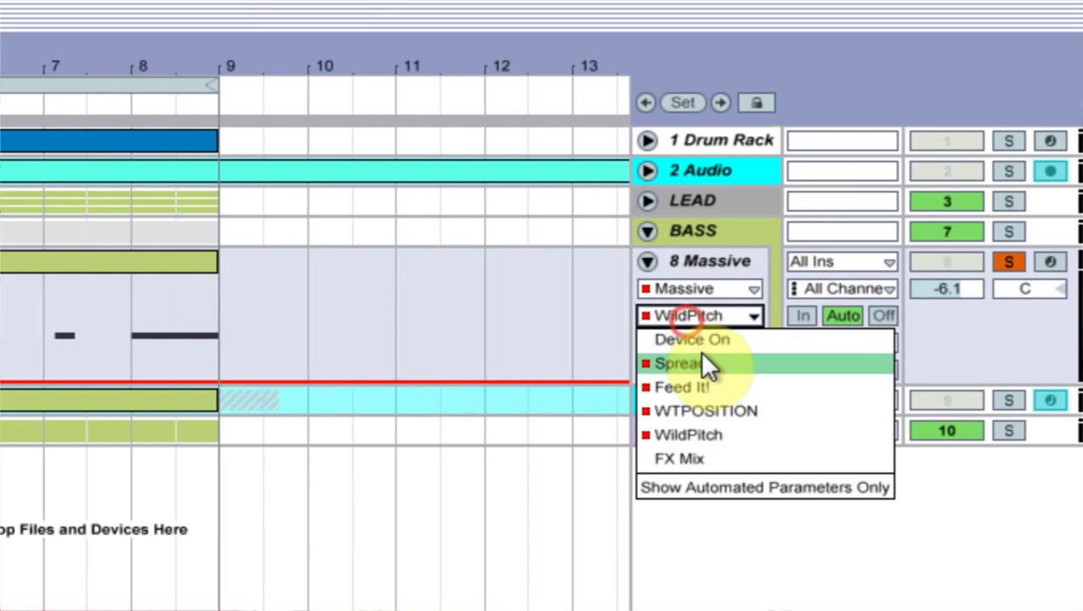
left_click(669, 386)
left_click_drag(216, 368, 0, 378)
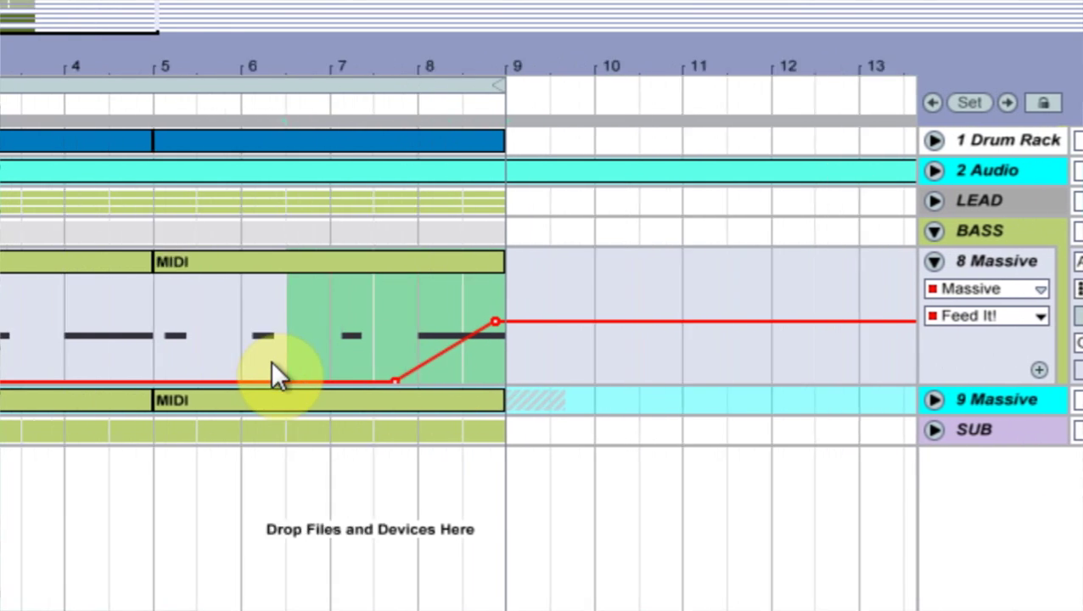
left_click(1039, 369)
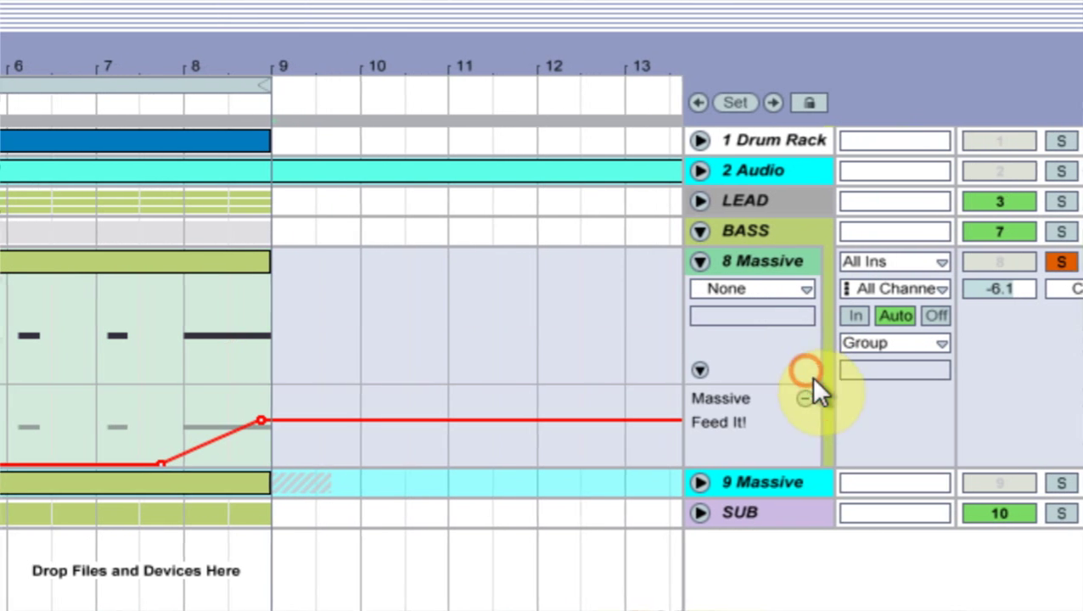